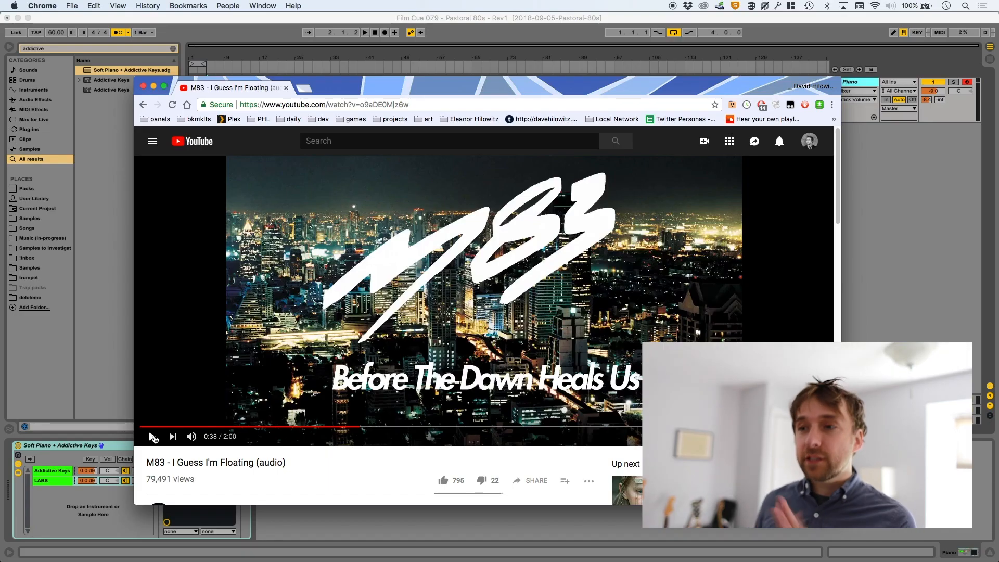
# Listen to an earlier passage of the M83 reference track, and switch back to Ableton Live
pyautogui.click(276, 427)
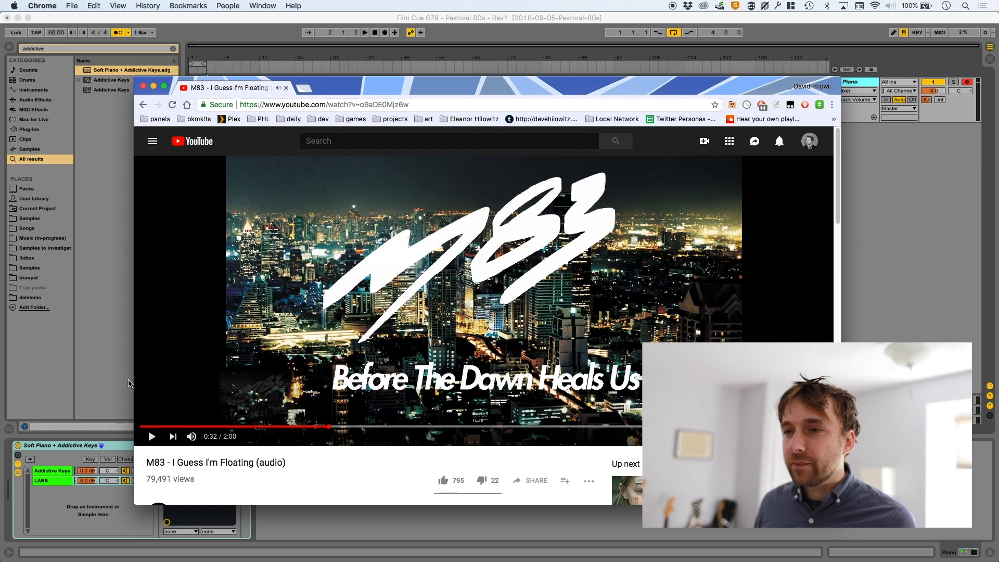
pyautogui.click(101, 371)
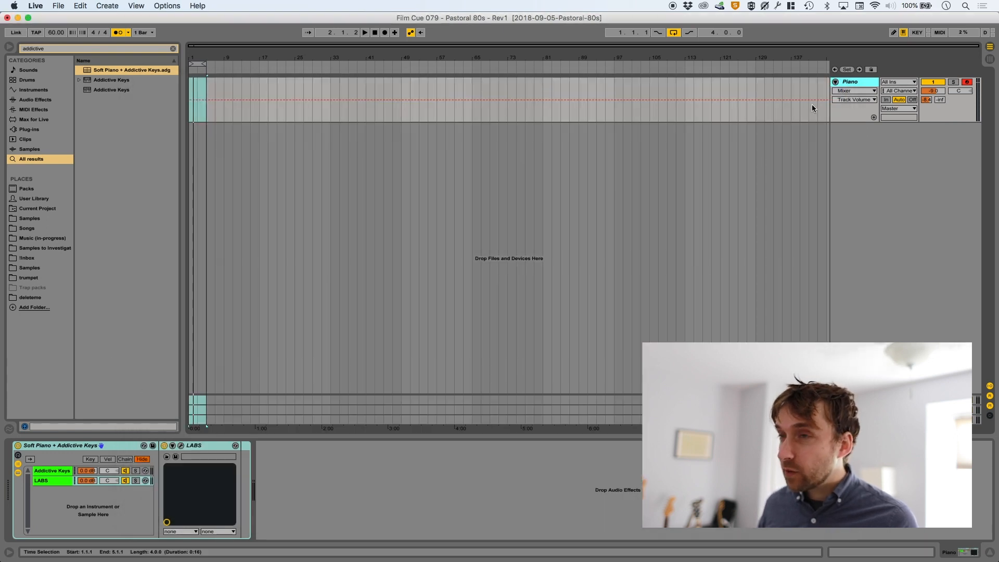
# Switch to the Session view with the browser hidden and select the Addictive Keys chain in the piano rack
pyautogui.press('Tab')
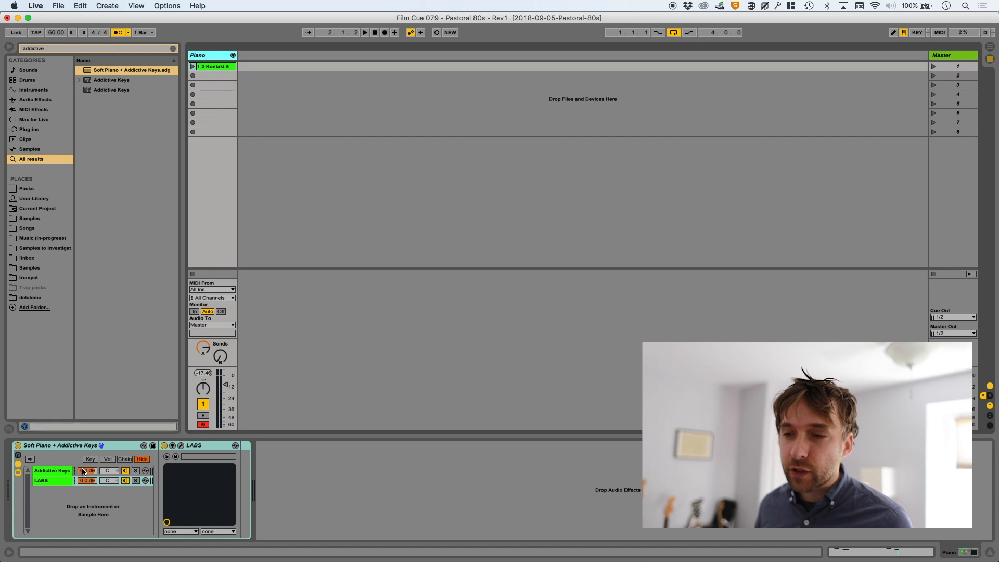
pyautogui.click(65, 471)
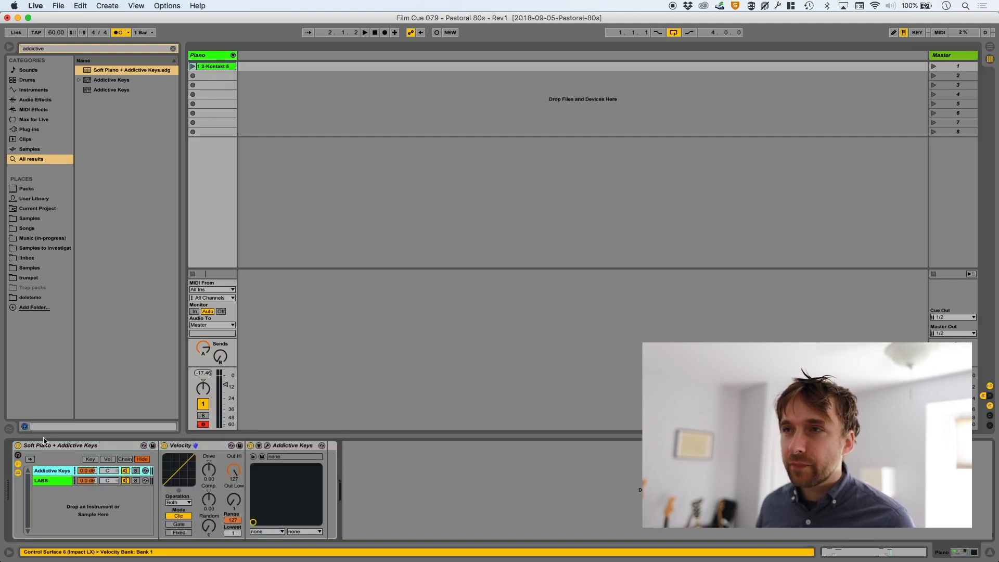
pyautogui.click(7, 49)
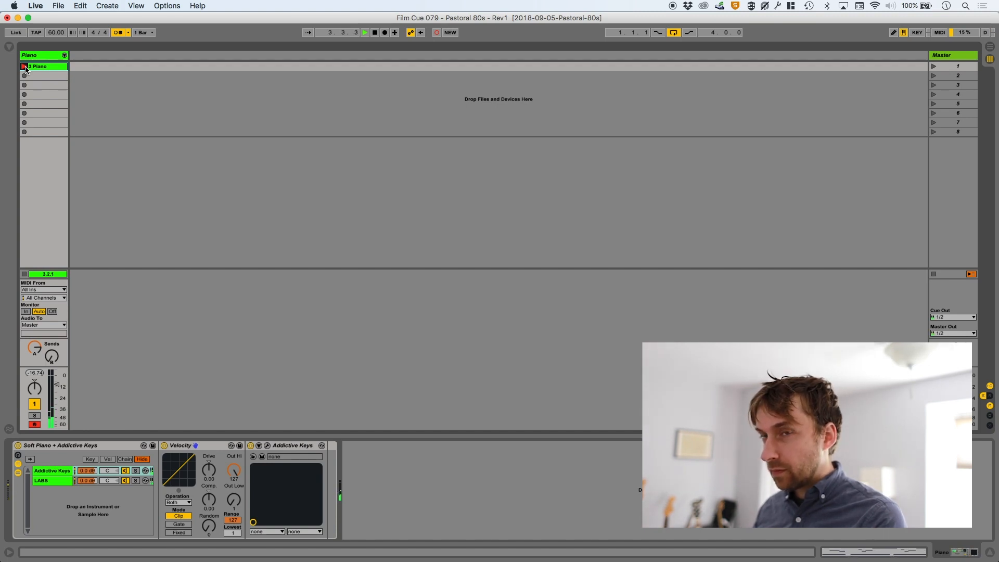
# Finish recording the piano clip, and move its start and loop start to bar 2 while checking playback
pyautogui.click(25, 68)
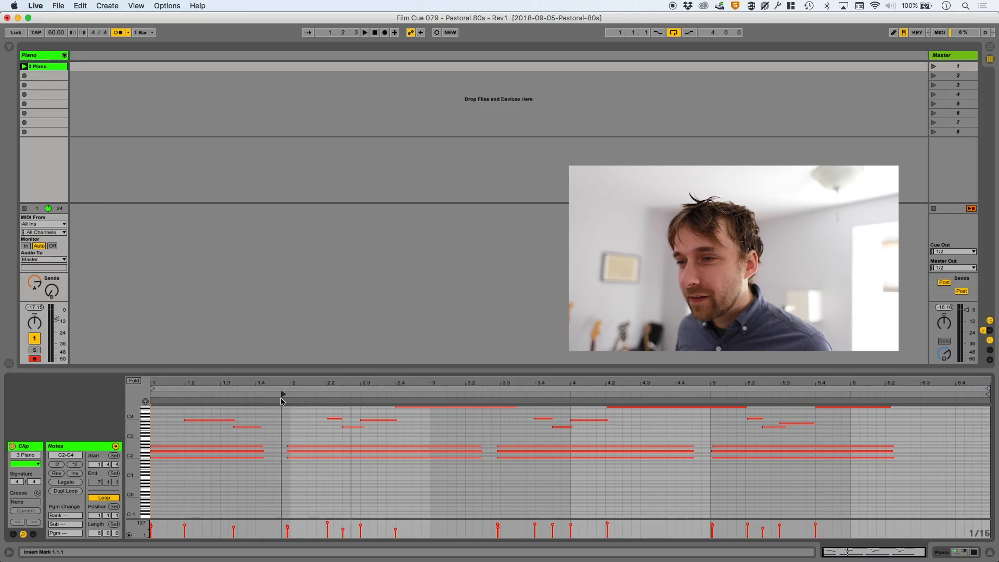
pyautogui.moveTo(155, 388); pyautogui.dragTo(281, 386)
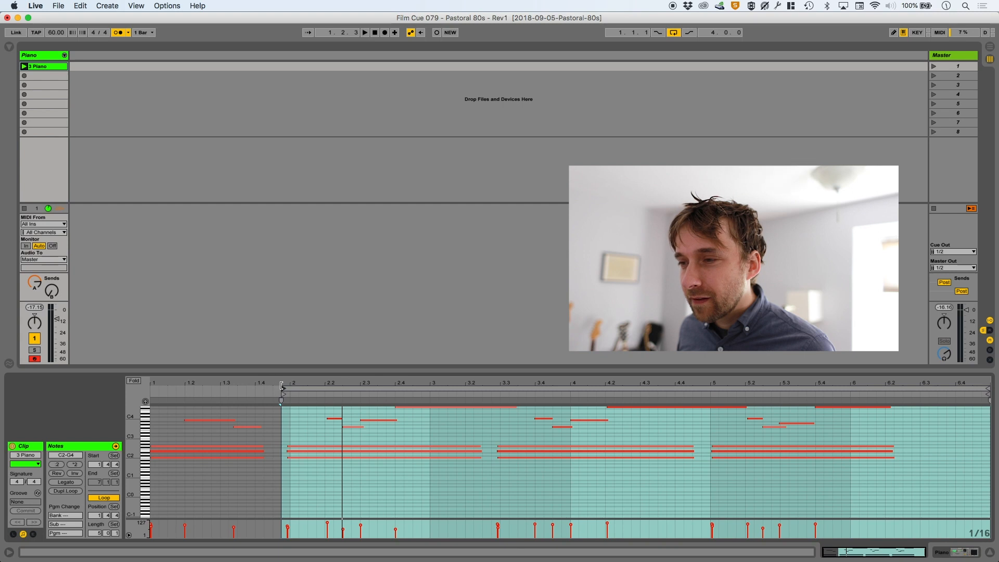
pyautogui.press('space')
pyautogui.press('space')
pyautogui.moveTo(281, 385); pyautogui.dragTo(290, 385)
# Quantize the sustained C2–G2 chord notes at bar 2 and play back the looped piano clip
pyautogui.moveTo(306, 437); pyautogui.dragTo(316, 470)
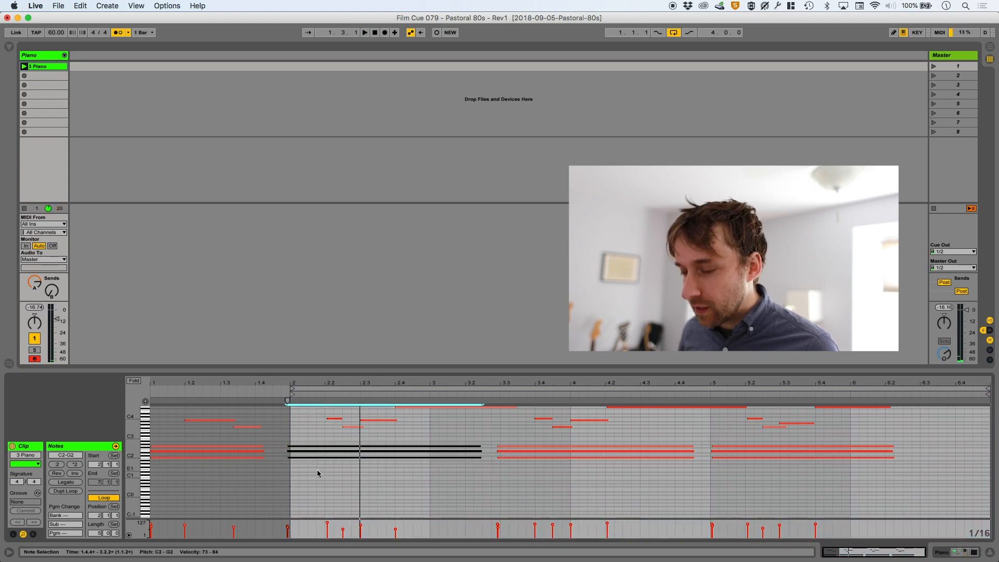
pyautogui.press('super+u')
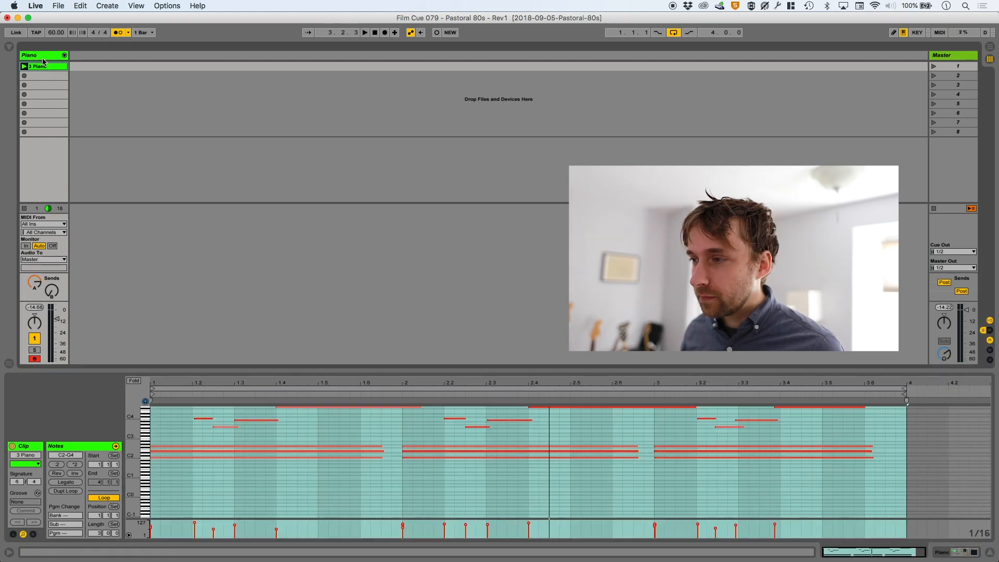
pyautogui.press('space')
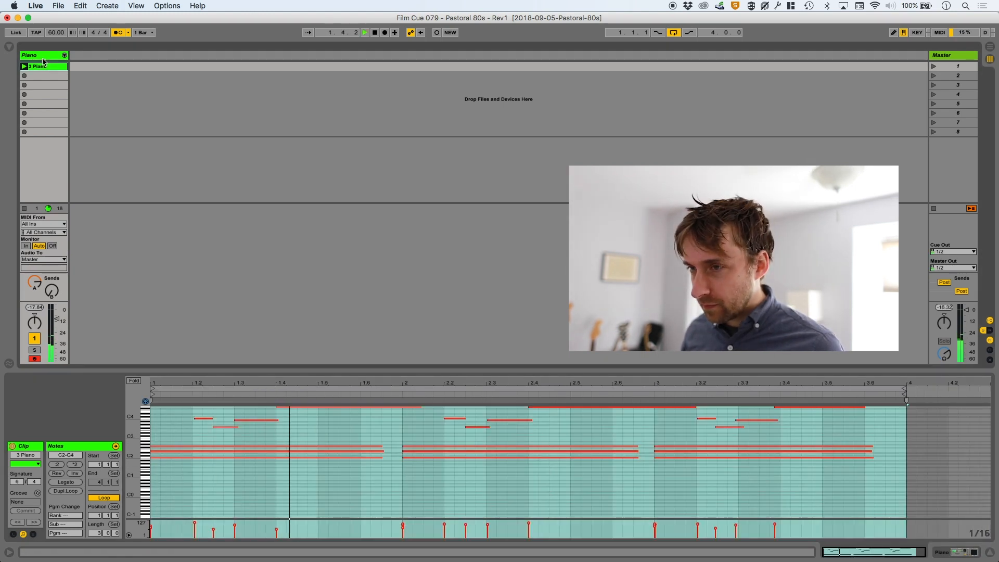
pyautogui.press('space')
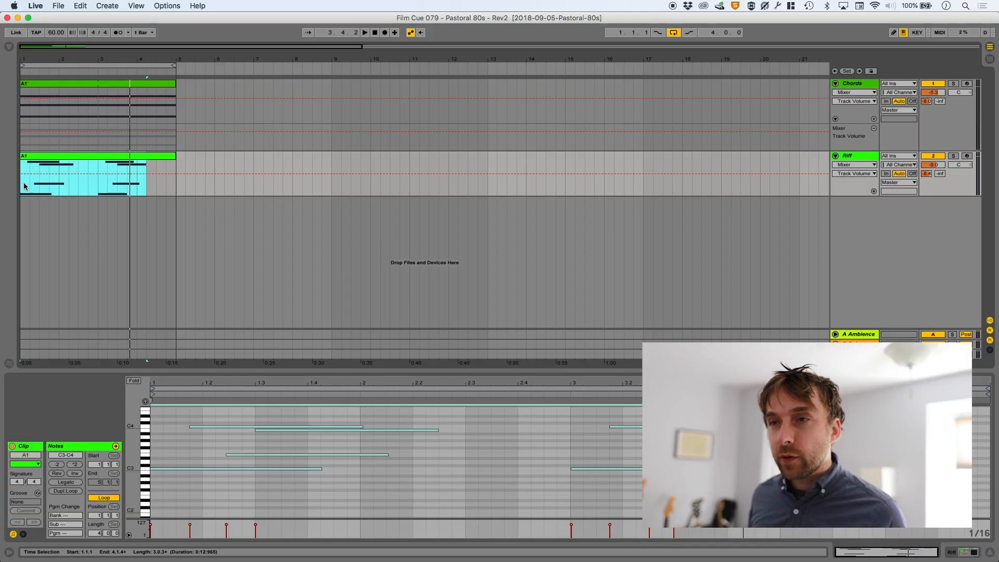
# Play the Chords and Riff clips from the start, raise the Riff volume slightly, and check the timing against the metronome
pyautogui.click(24, 186)
pyautogui.press('space')
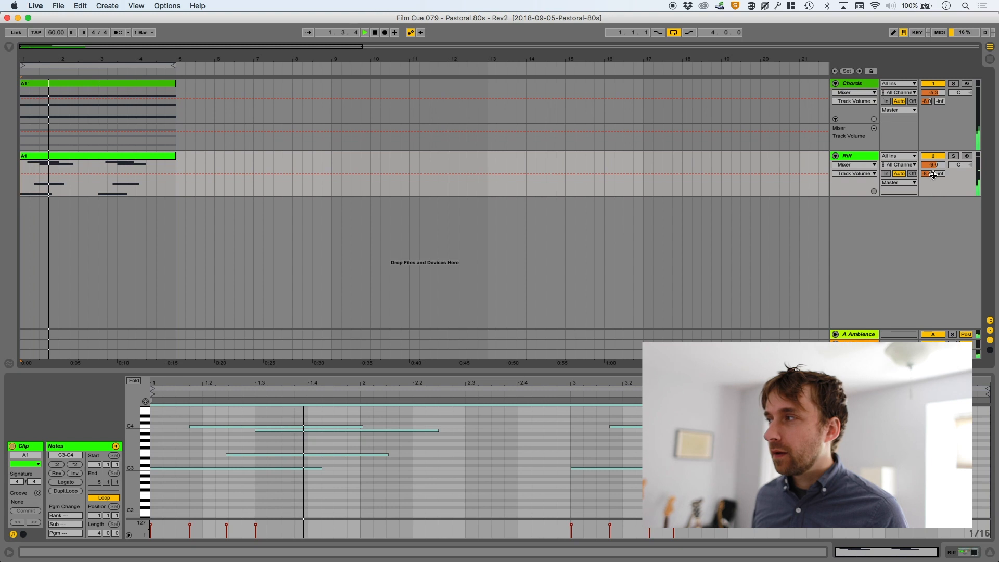
pyautogui.moveTo(938, 165); pyautogui.dragTo(937, 161)
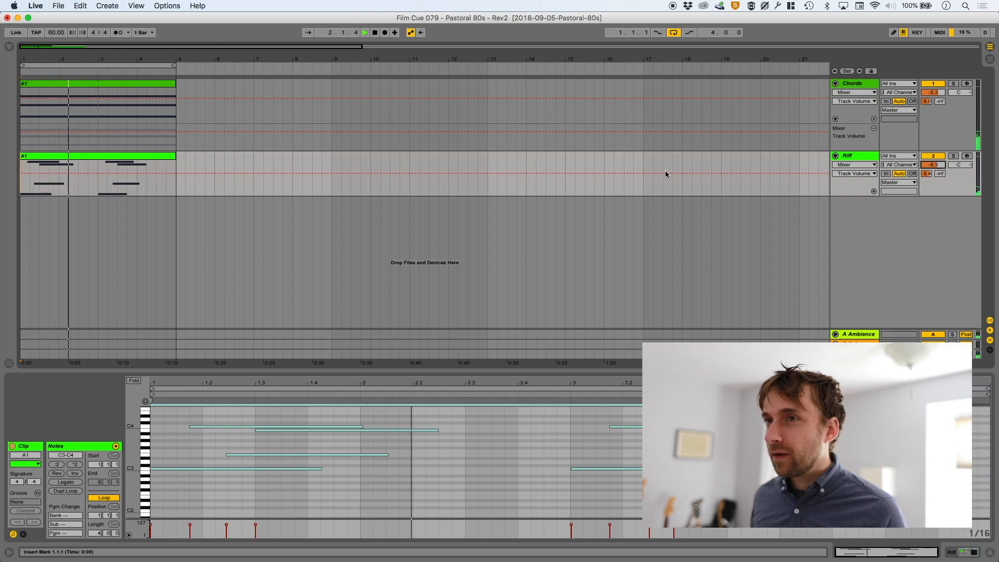
pyautogui.click(122, 32)
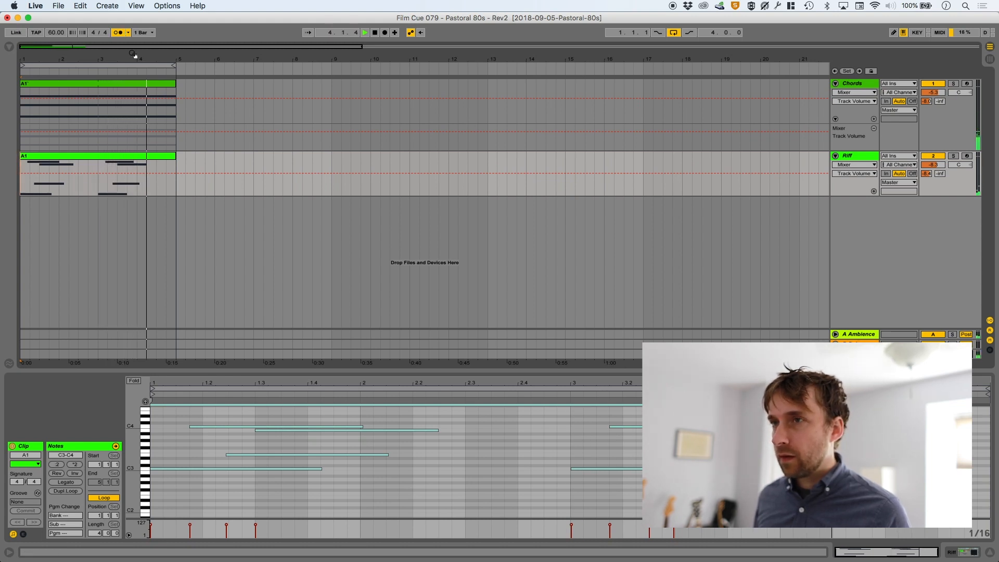
pyautogui.click(119, 32)
pyautogui.press('space')
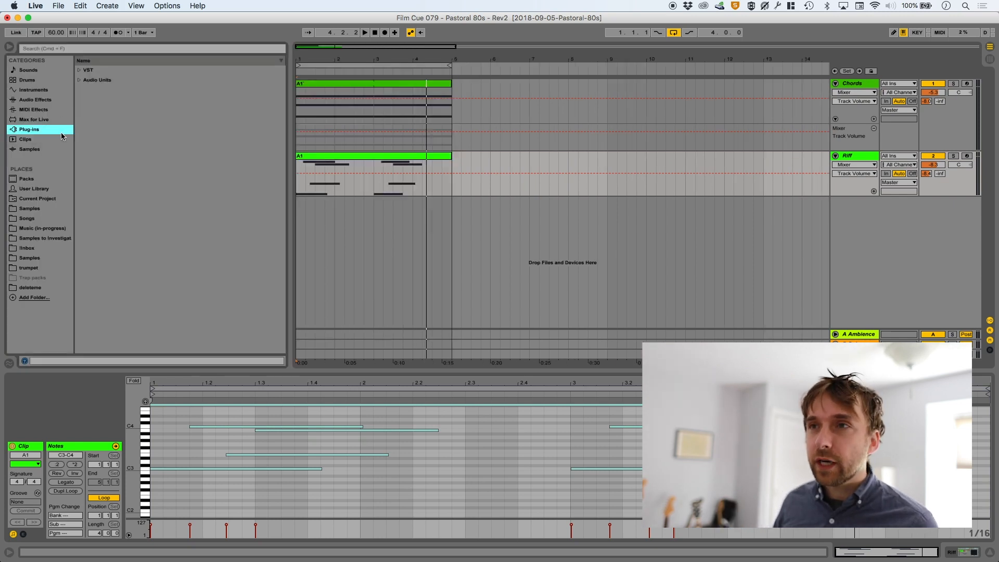
# Load the Pastoral Tones Light VST onto the Chords track and place its window clear of the browser
pyautogui.click(80, 70)
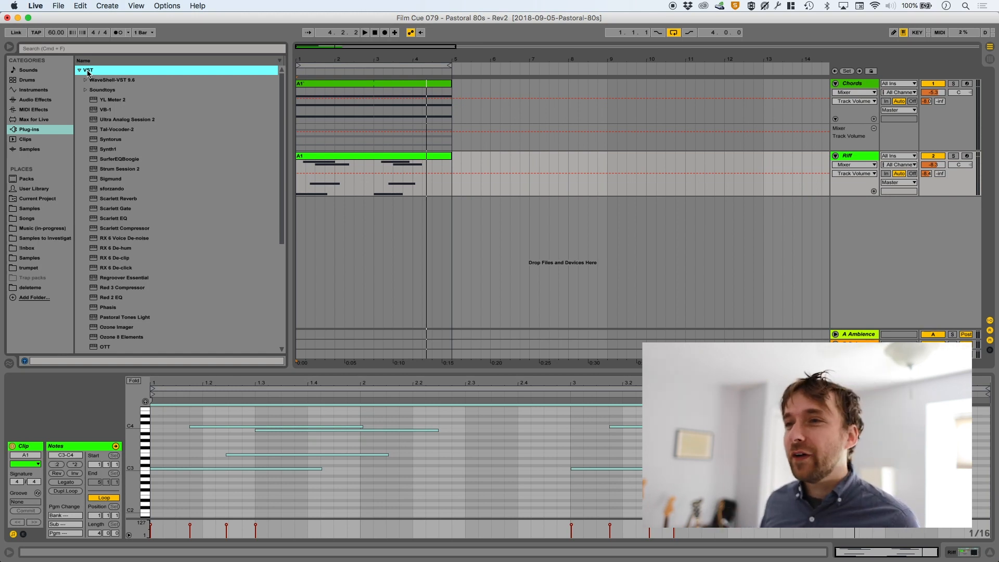
pyautogui.scroll(-5, 156, 258)
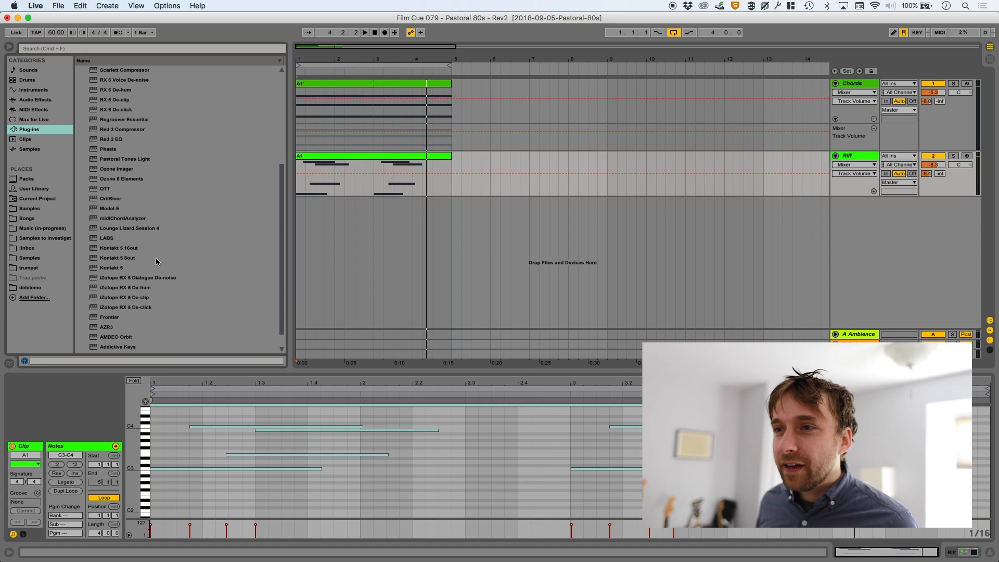
pyautogui.scroll(3, 155, 258)
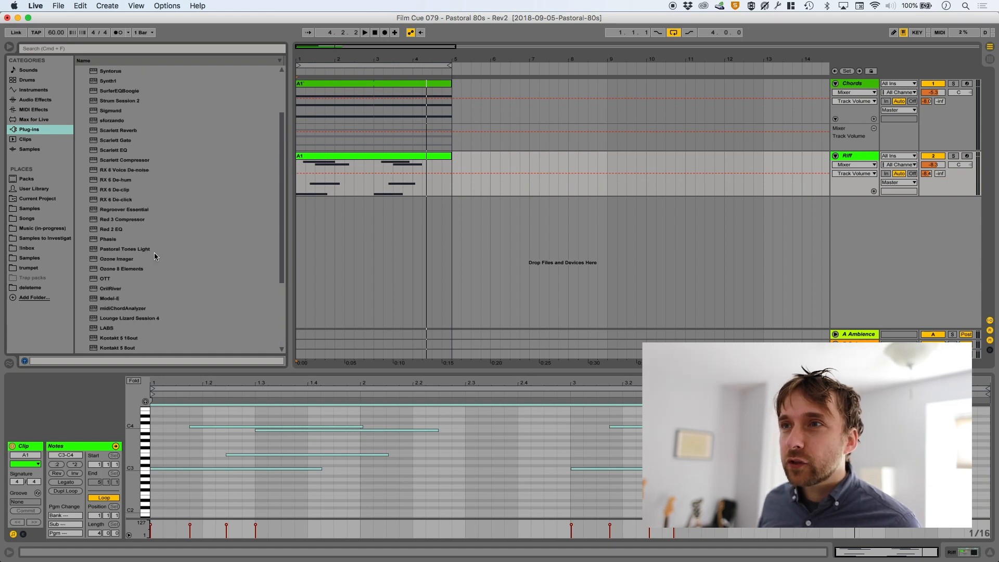
pyautogui.click(123, 280)
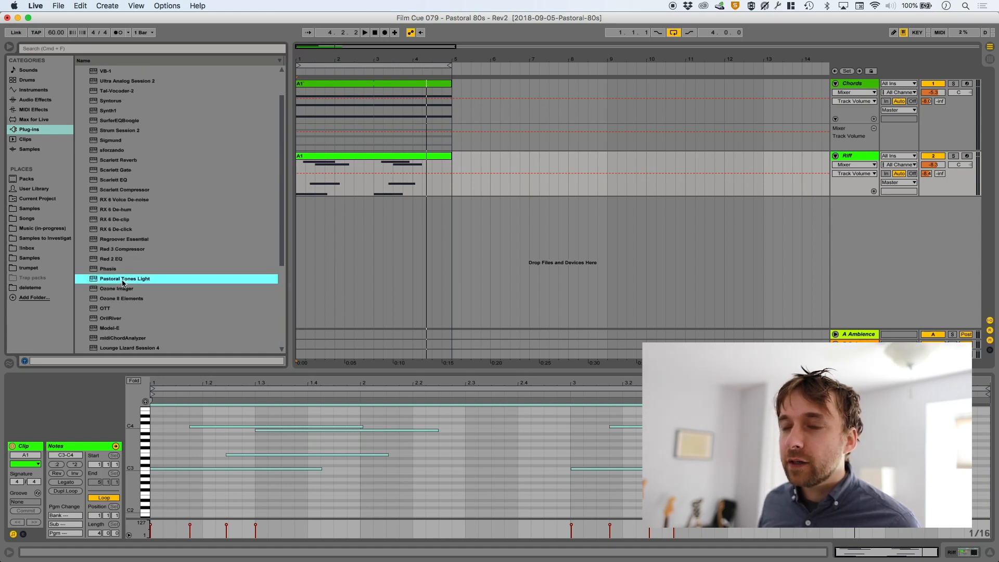
pyautogui.moveTo(95, 282); pyautogui.dragTo(342, 113)
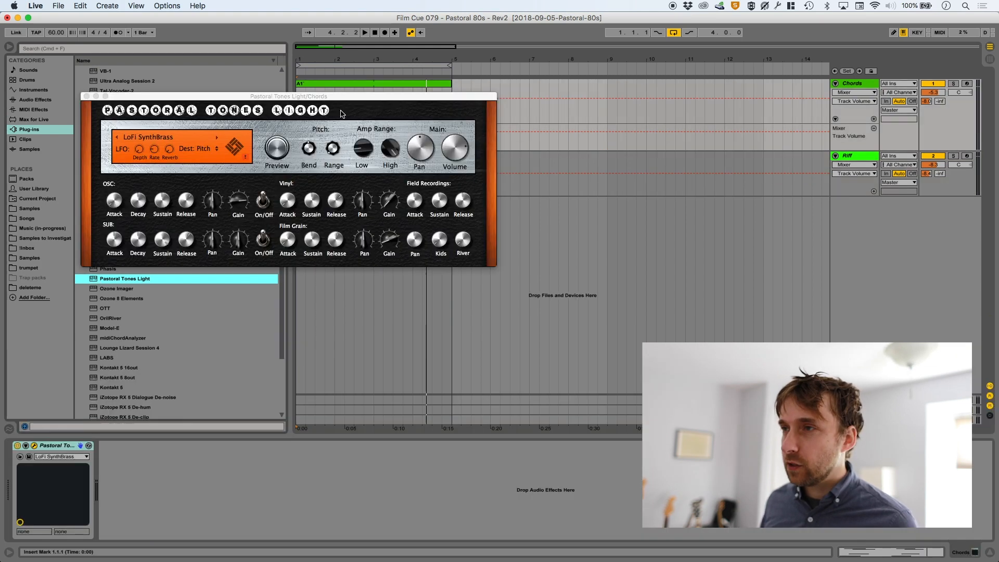
pyautogui.moveTo(262, 96); pyautogui.dragTo(524, 112)
# Play the arrangement and mute the Riff track to hear the Chords sound alone
pyautogui.press('space')
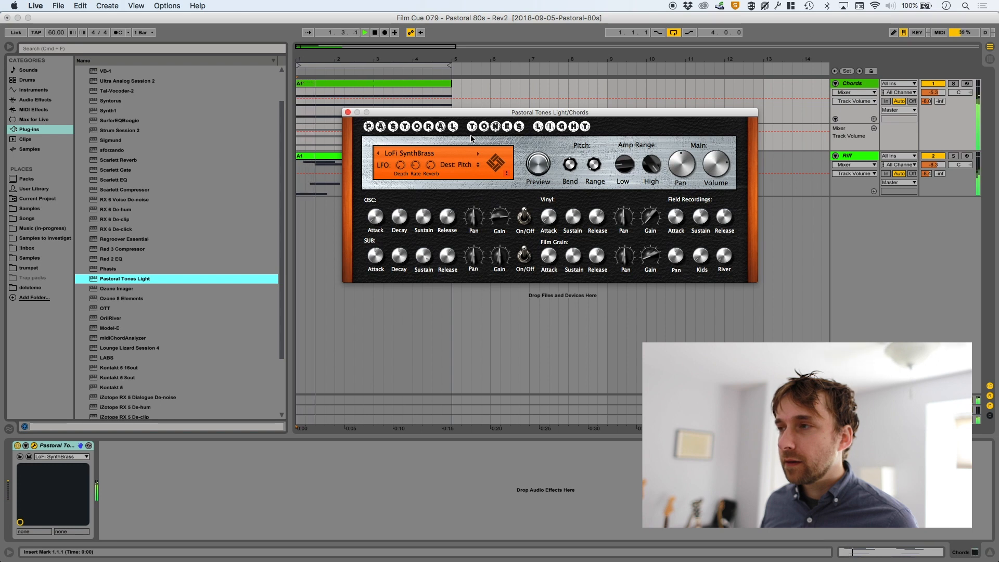
pyautogui.click(933, 156)
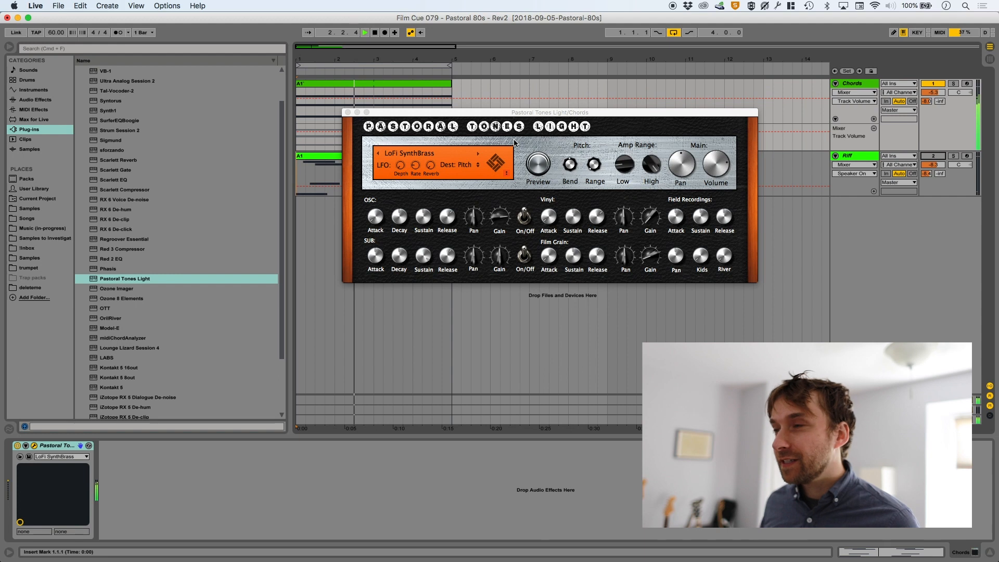
# Audition the A Distant Pad preset on the Chords track and return to LoFi SynthBrass
pyautogui.click(477, 153)
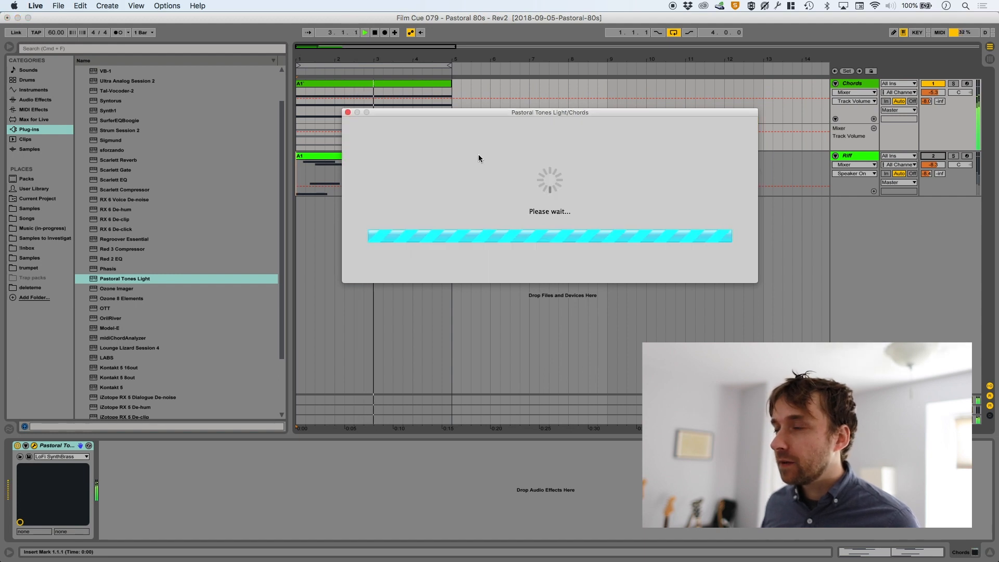
pyautogui.press('space')
pyautogui.press('space')
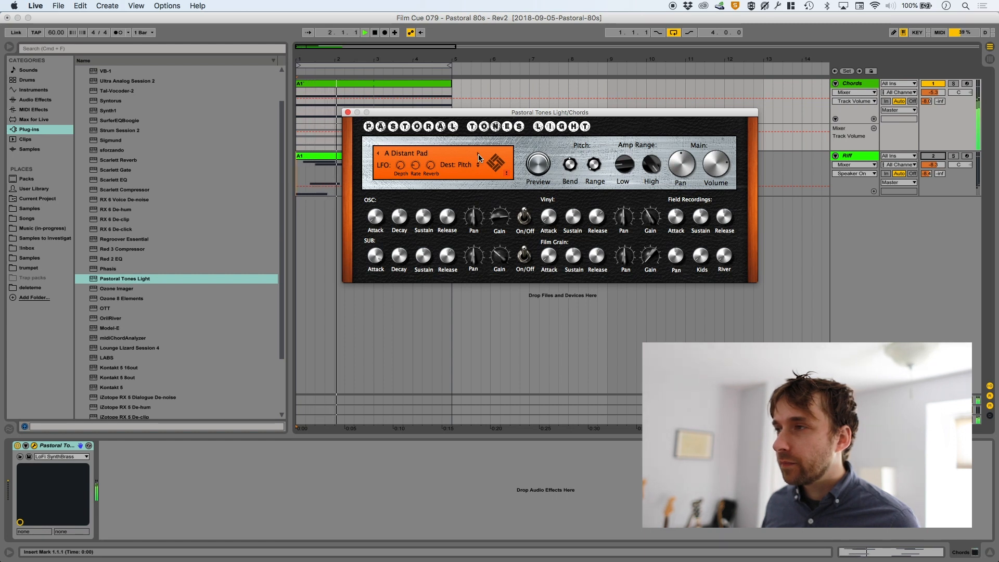
pyautogui.click(378, 154)
# Transpose all notes in the opened Chords clip up two octaves to C4–G4, auditioning the result
pyautogui.click(308, 85)
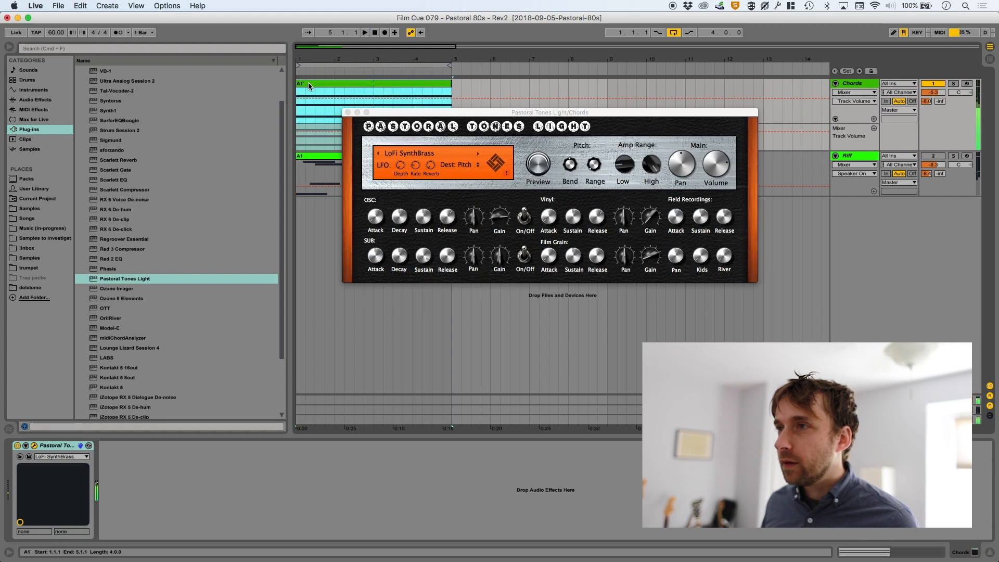
pyautogui.doubleClick(309, 85)
pyautogui.click(274, 465)
pyautogui.press('super+a')
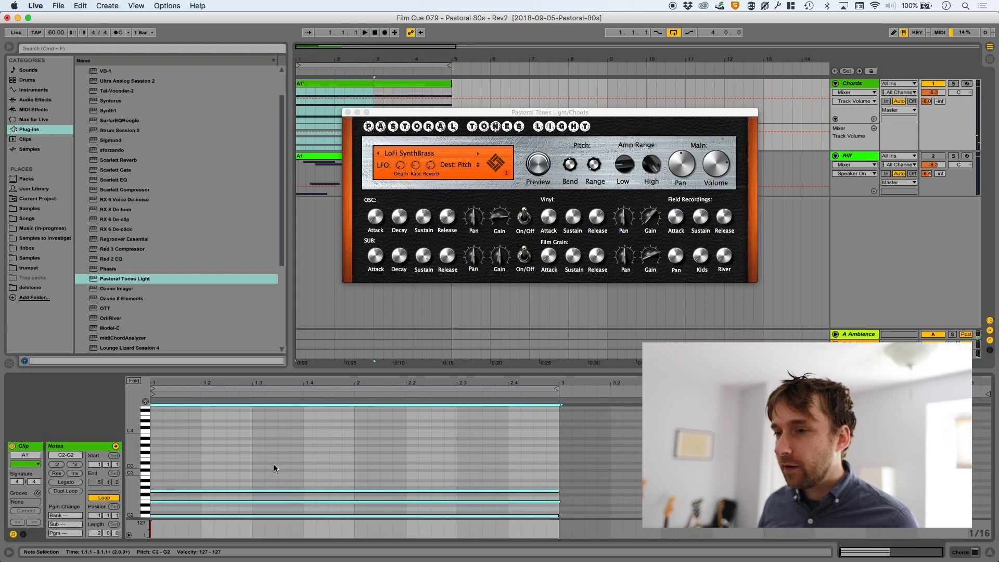
pyautogui.hotkey('shift', 'Up')
pyautogui.press('space')
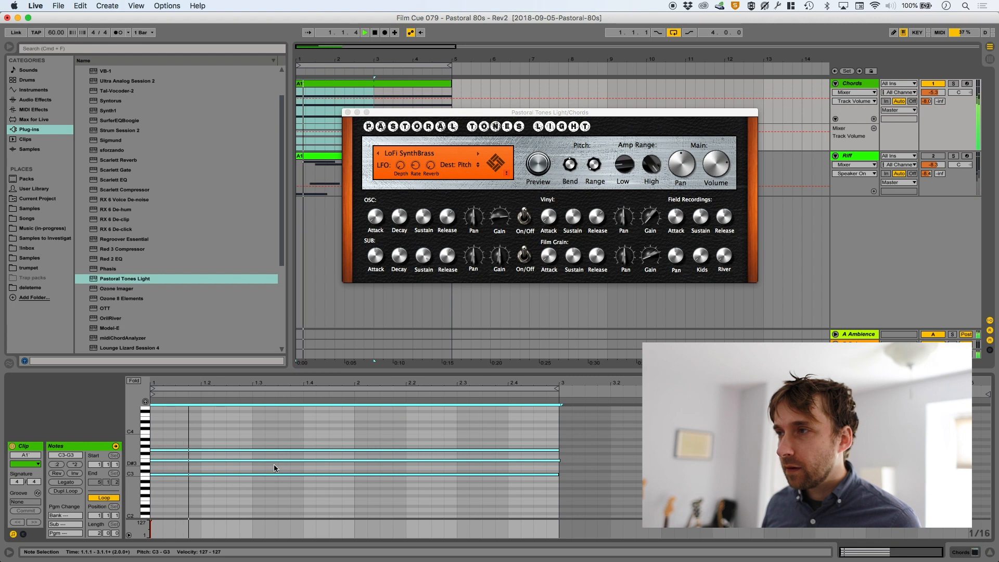
pyautogui.hotkey('shift', 'Up')
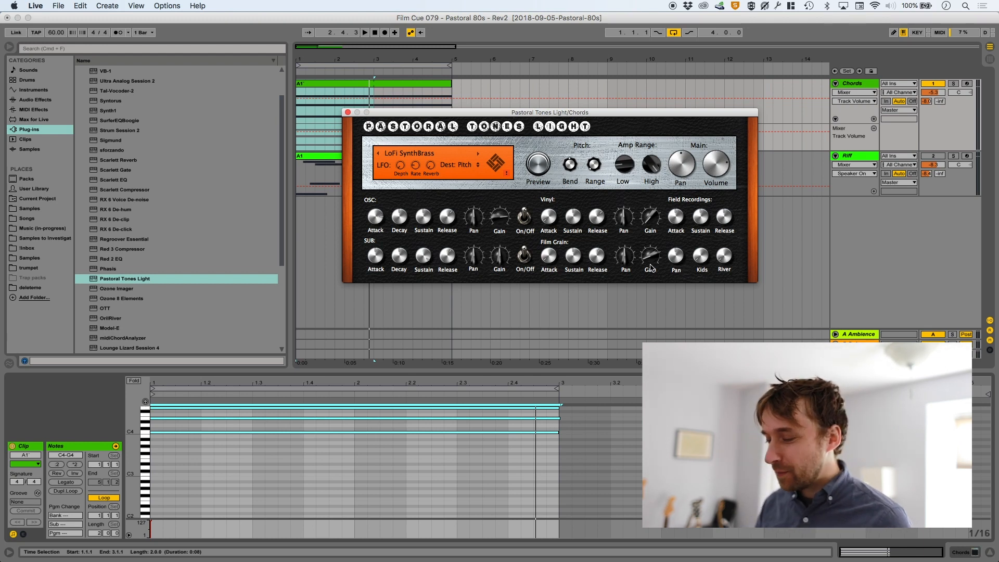
pyautogui.press('space')
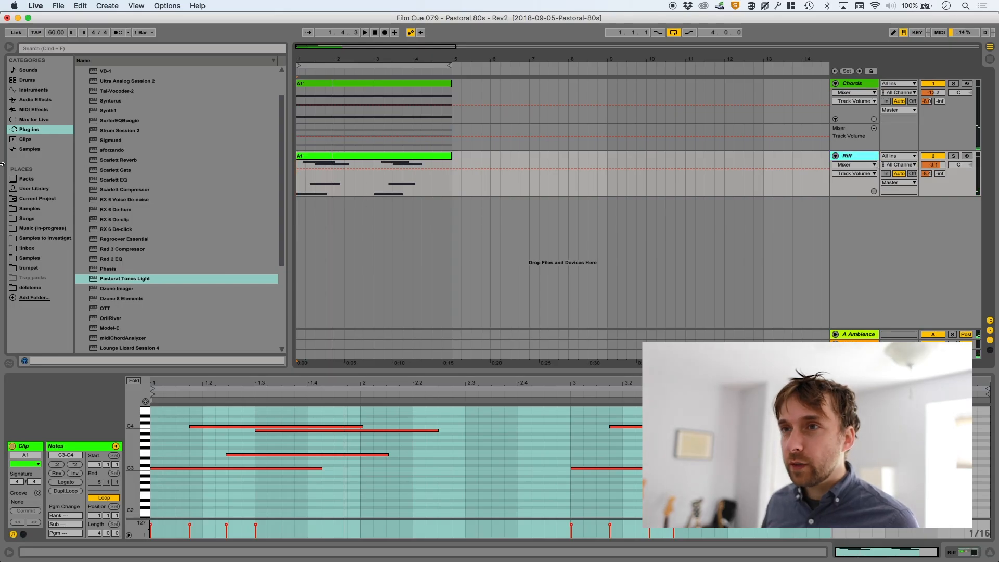
# Load the Kontakt 5 plug-in onto the Riff track
pyautogui.scroll(-5, 119, 299)
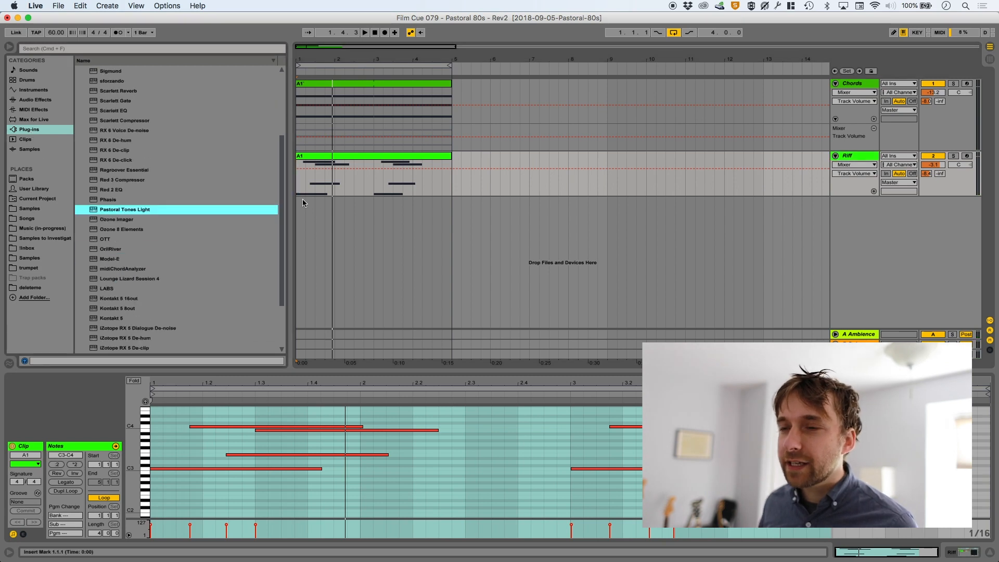
pyautogui.click(110, 319)
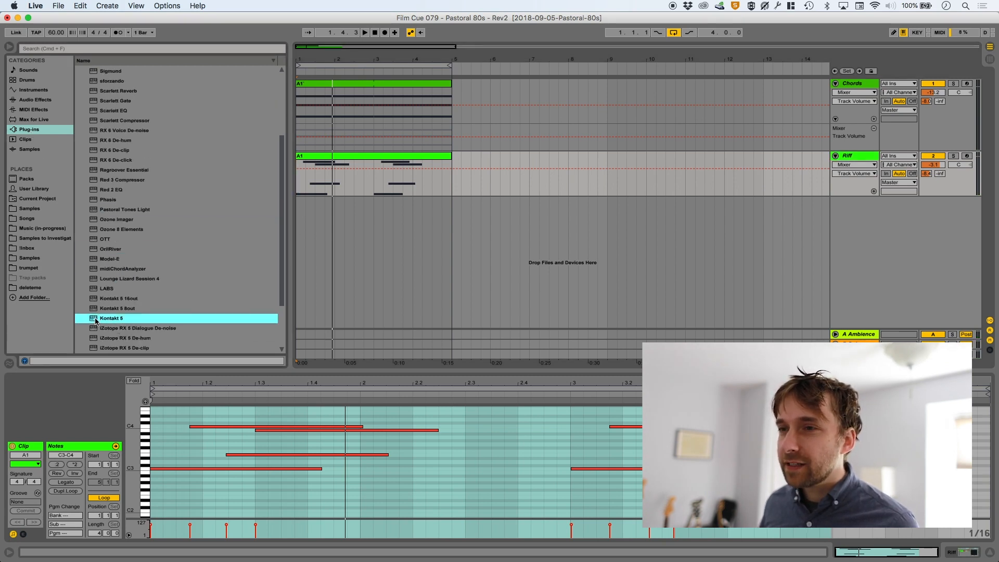
pyautogui.moveTo(95, 321); pyautogui.dragTo(326, 153)
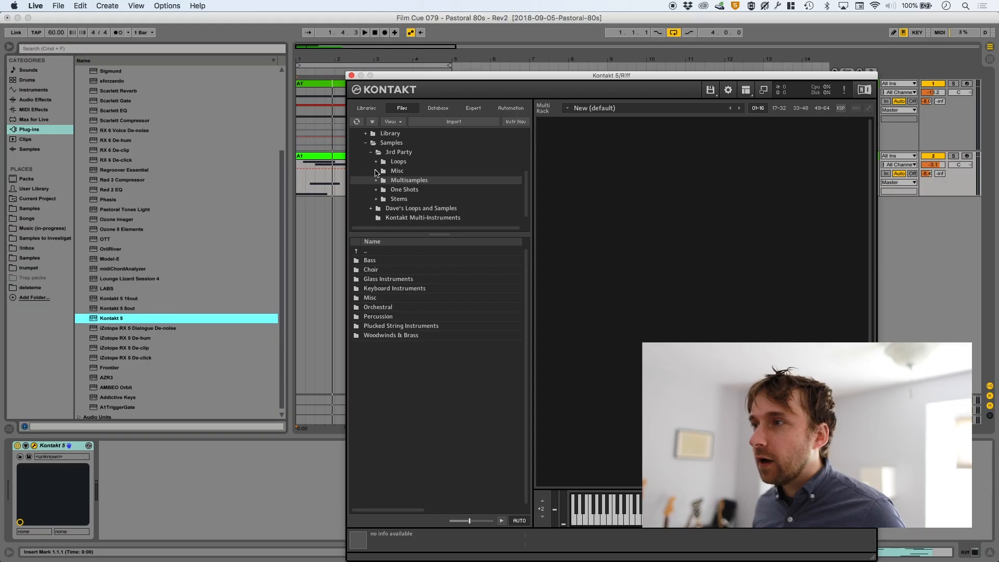
# Load Distorted Guitar 2.nki into Kontakt from the Clean Guitar folder in the custom Multisamples collection
pyautogui.click(393, 210)
pyautogui.doubleClick(397, 269)
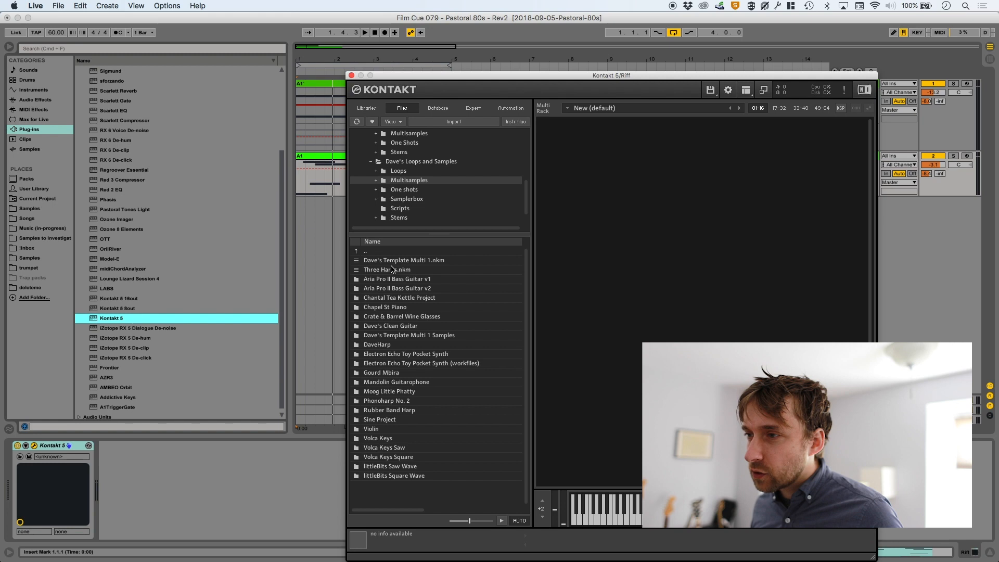
pyautogui.doubleClick(391, 326)
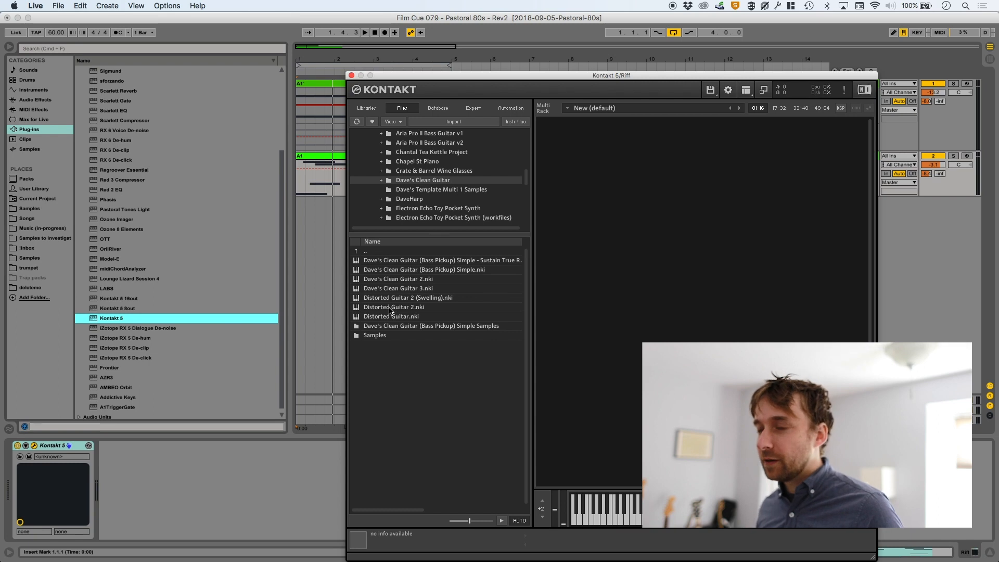
pyautogui.moveTo(393, 307); pyautogui.dragTo(751, 290)
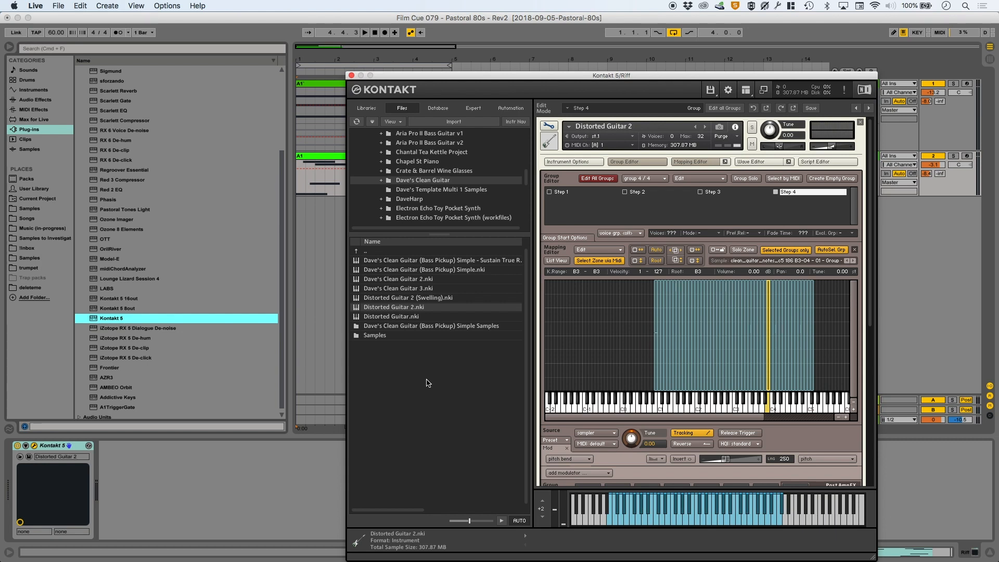
# Play the riff through Distorted Guitar 2 and lower the Drive of its Skreamer insert effect
pyautogui.press('space')
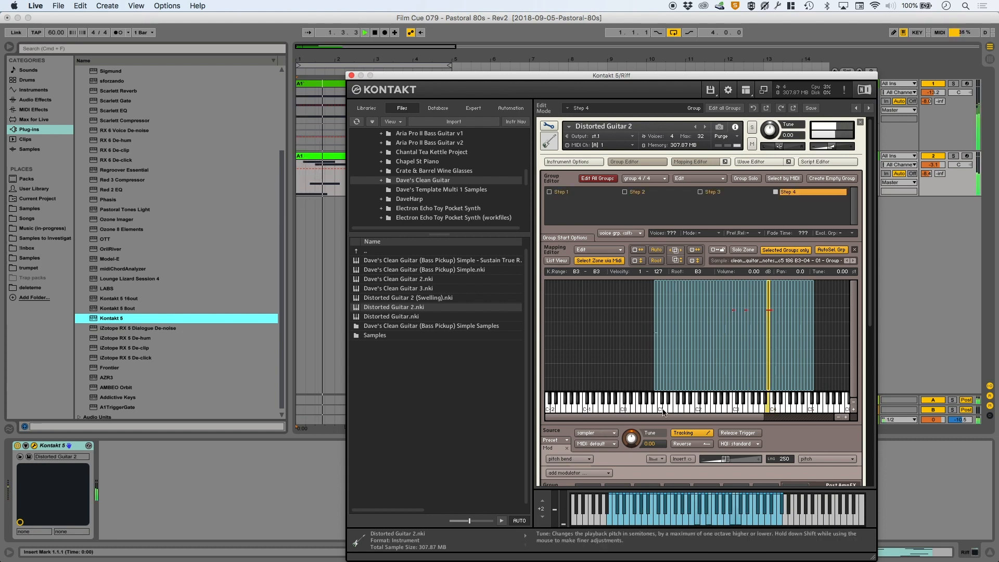
pyautogui.scroll(-3, 615, 359)
pyautogui.scroll(-3, 615, 359)
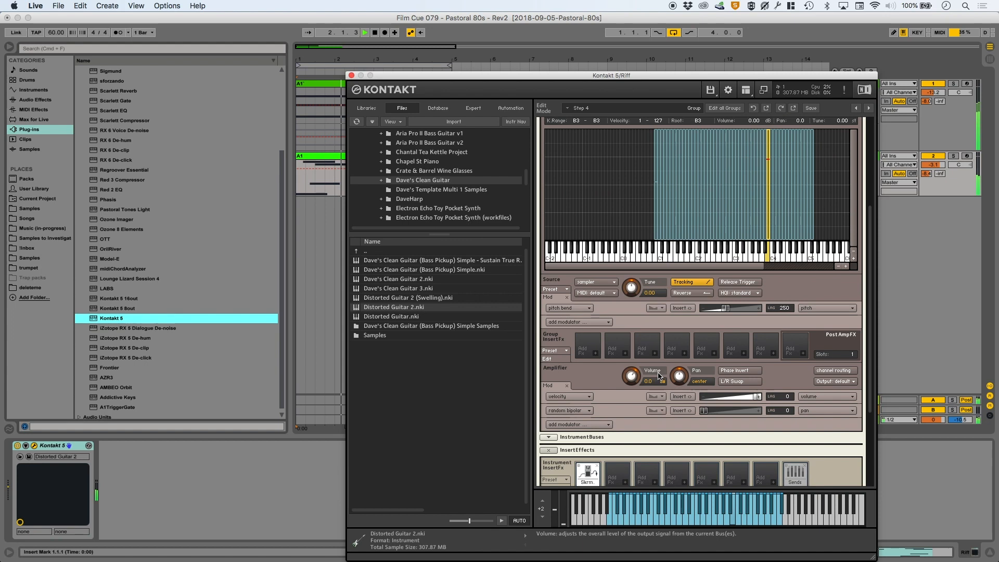
pyautogui.scroll(-5, 658, 377)
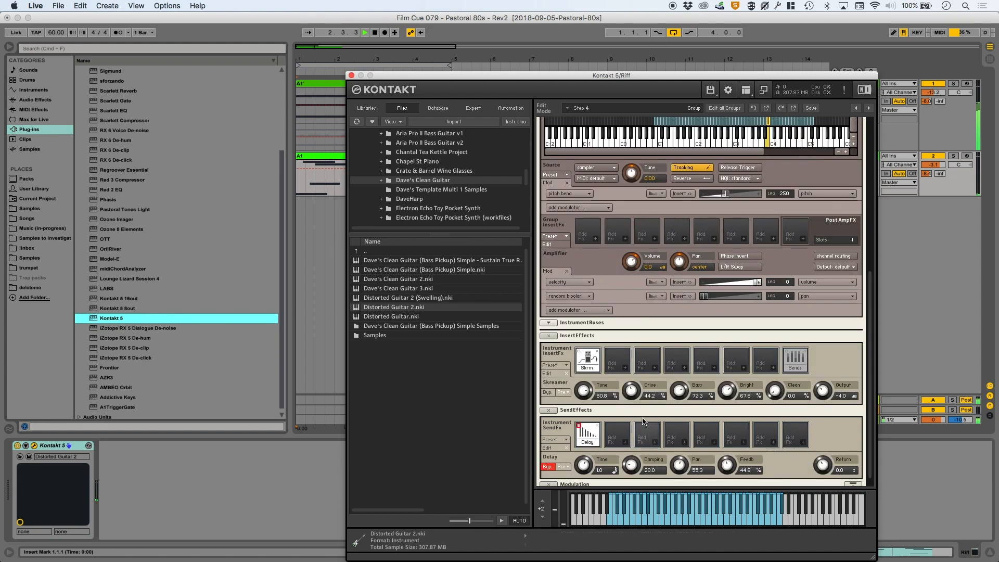
pyautogui.moveTo(633, 389); pyautogui.dragTo(633, 408)
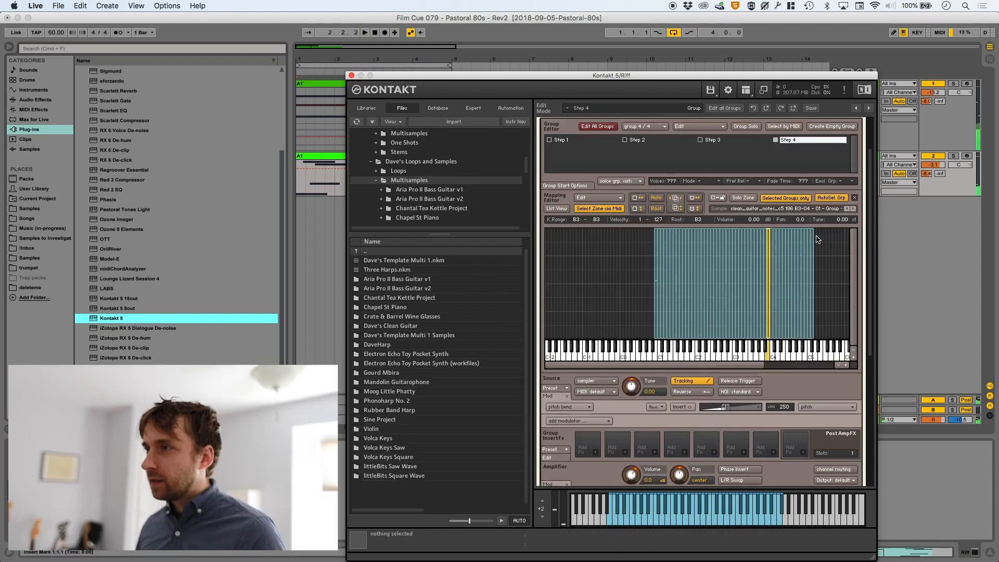
# Leave the instrument edit view, search the Kontakt database for "guitar" and load Zombie Guitar into the rack
pyautogui.scroll(3, 550, 140)
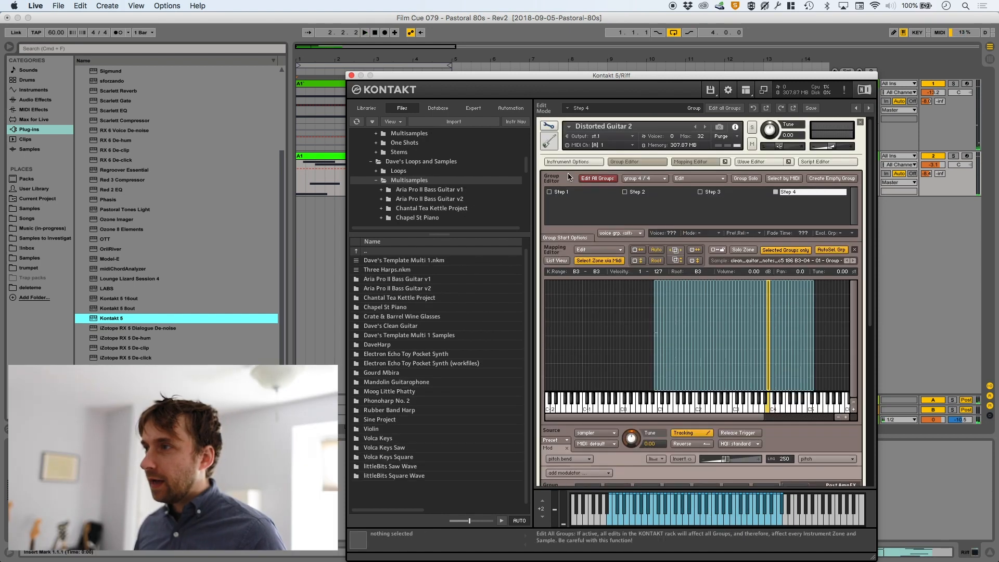
pyautogui.click(549, 126)
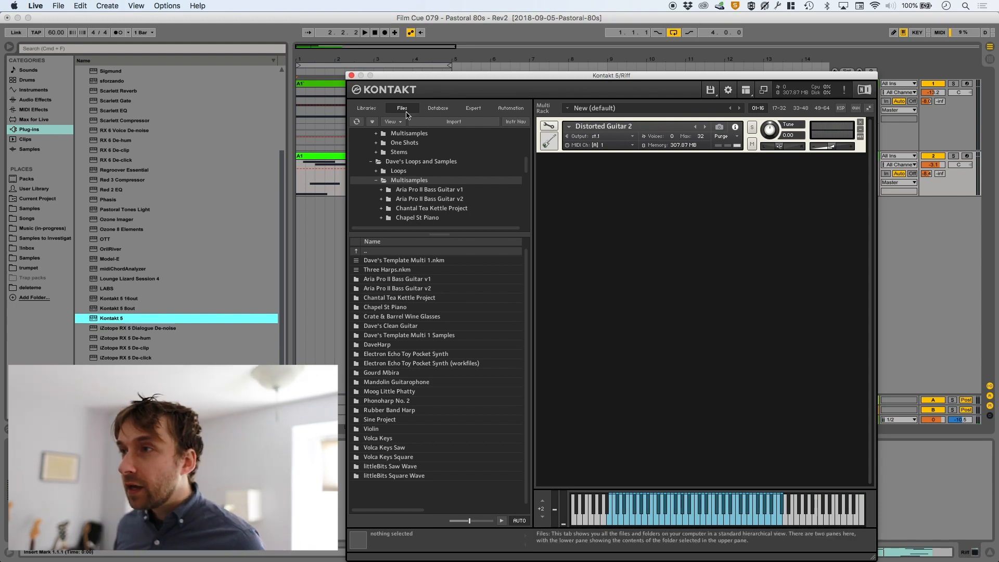
pyautogui.click(437, 108)
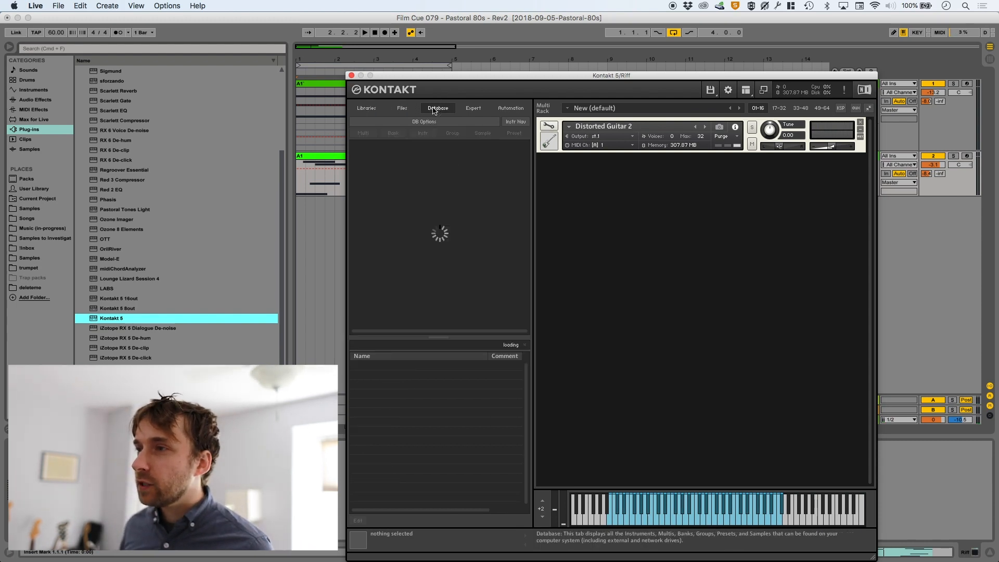
pyautogui.click(386, 346)
pyautogui.write('guitar')
pyautogui.scroll(-5, 411, 427)
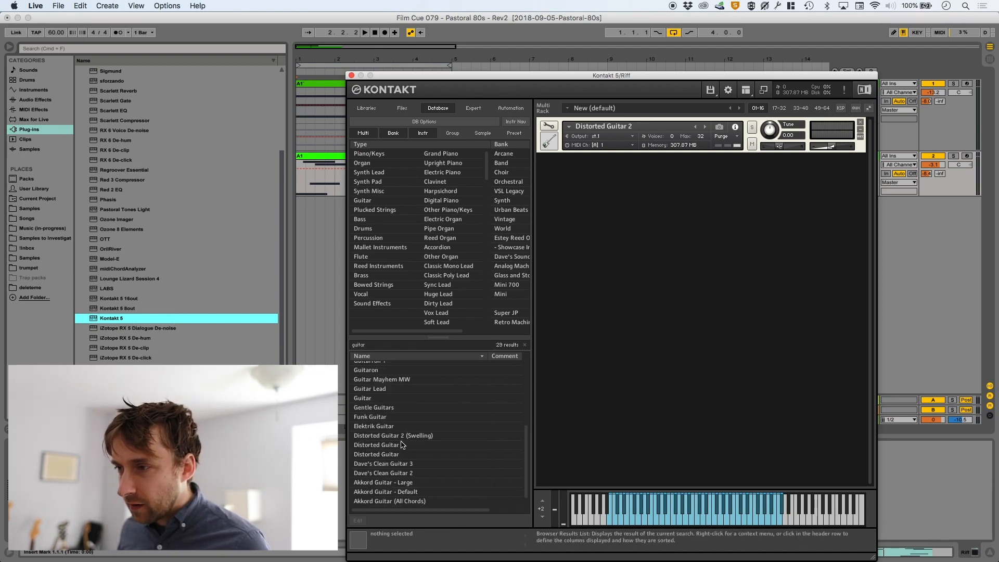
pyautogui.scroll(5, 437, 462)
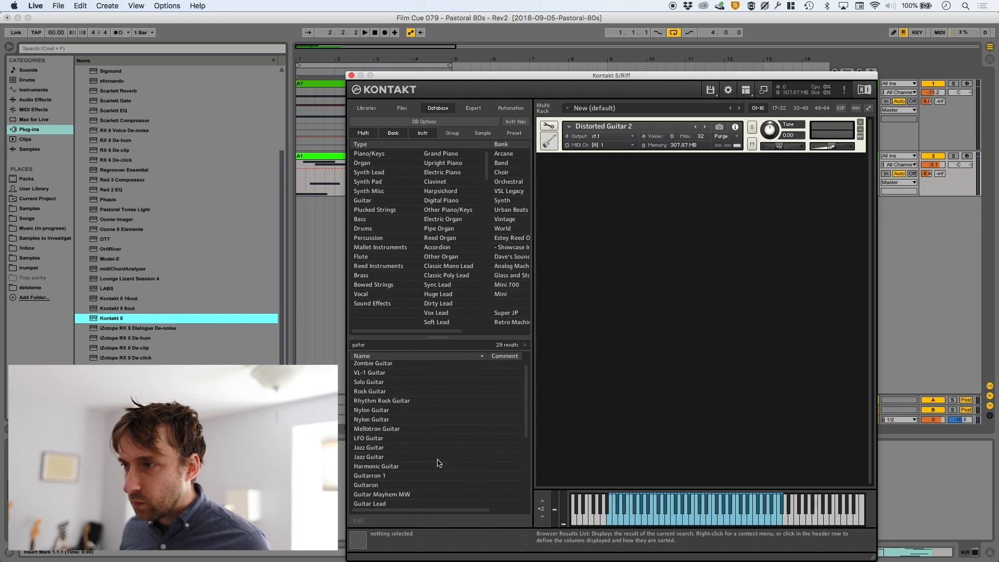
pyautogui.moveTo(378, 370); pyautogui.dragTo(678, 353)
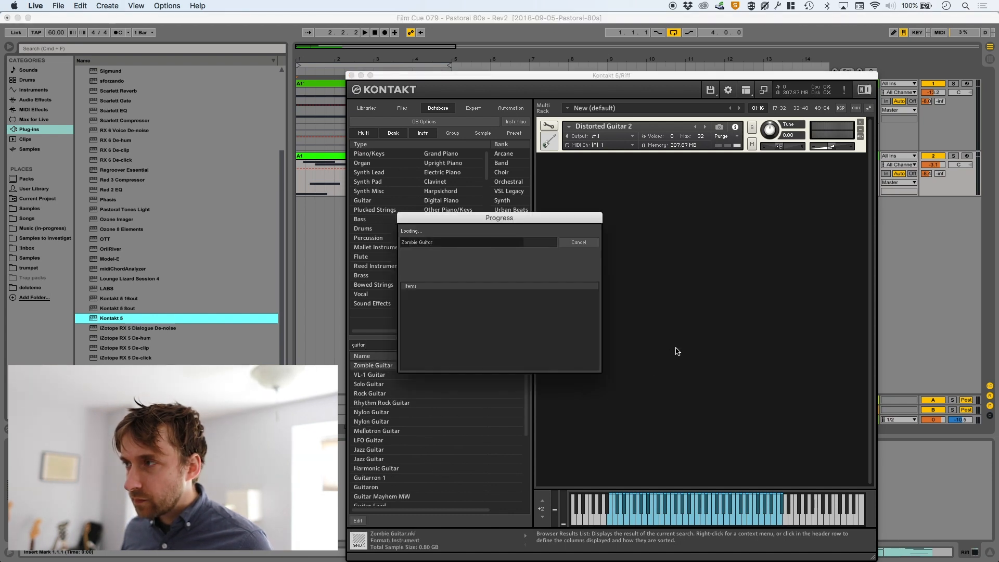
# Play the arrangement from the start while examining the Pastoral Tones Light controls for the LoFi SynthBrass preset
pyautogui.press('space')
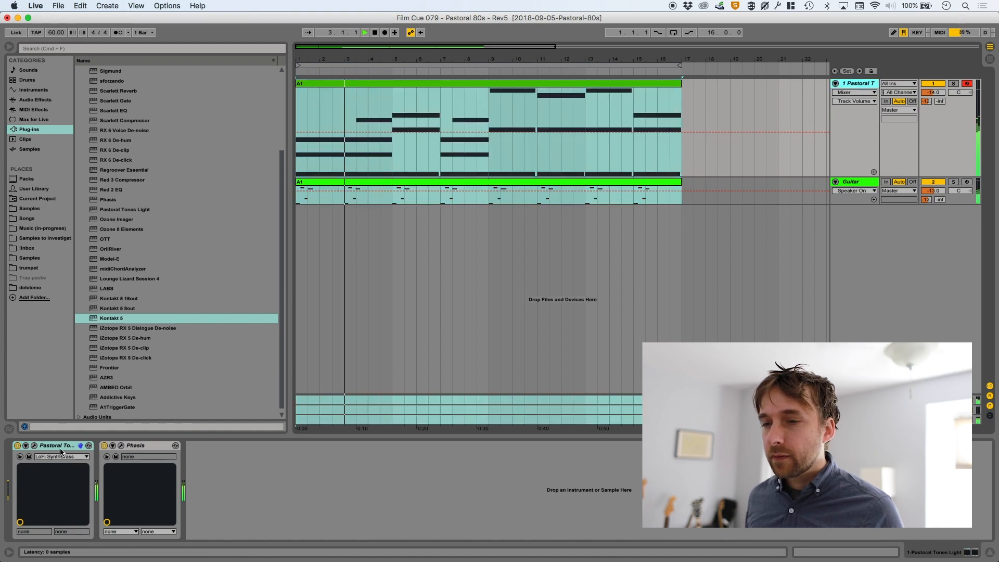
pyautogui.click(34, 445)
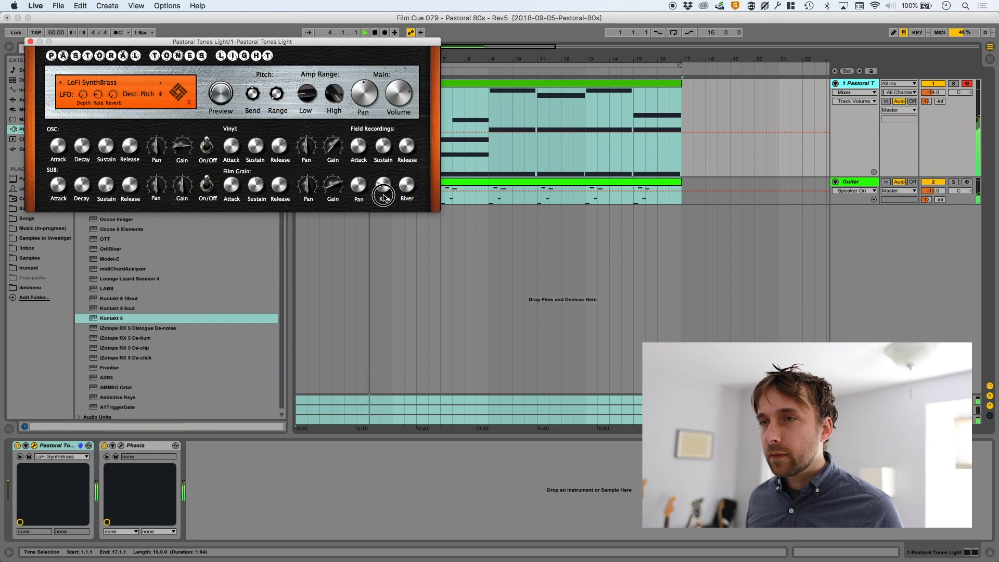
pyautogui.click(30, 42)
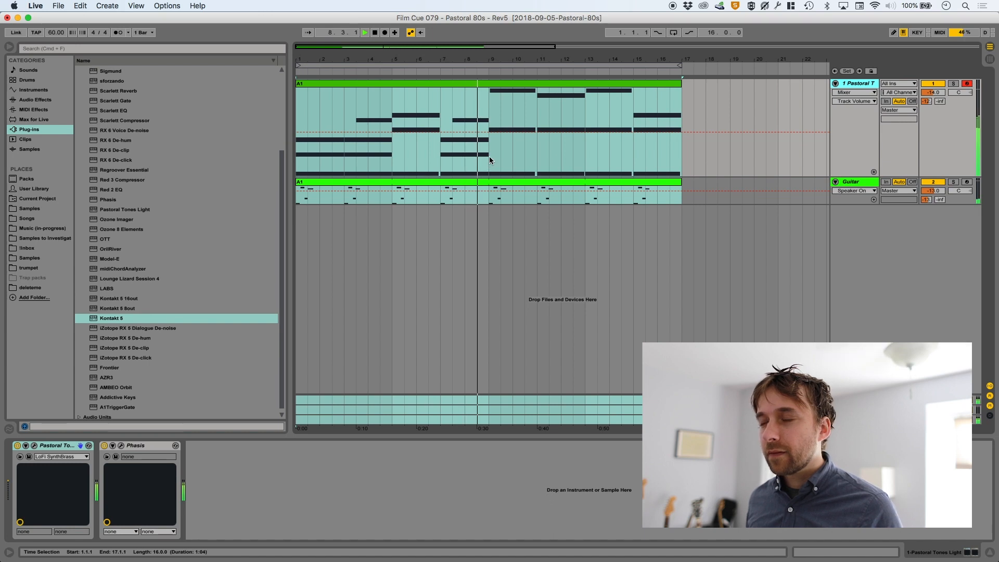
pyautogui.press('space')
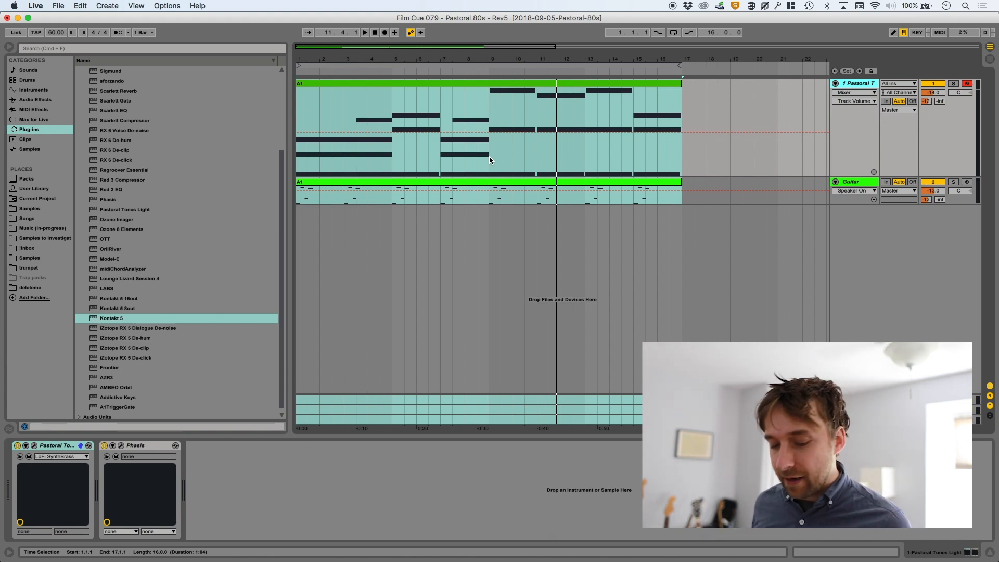
# Switch to Chrome, listen briefly to the M83 "I Guess I'm Floating" reference on YouTube, and return to Live
pyautogui.press('super+Tab')
pyautogui.press('super+Tab')
pyautogui.press('super+Tab')
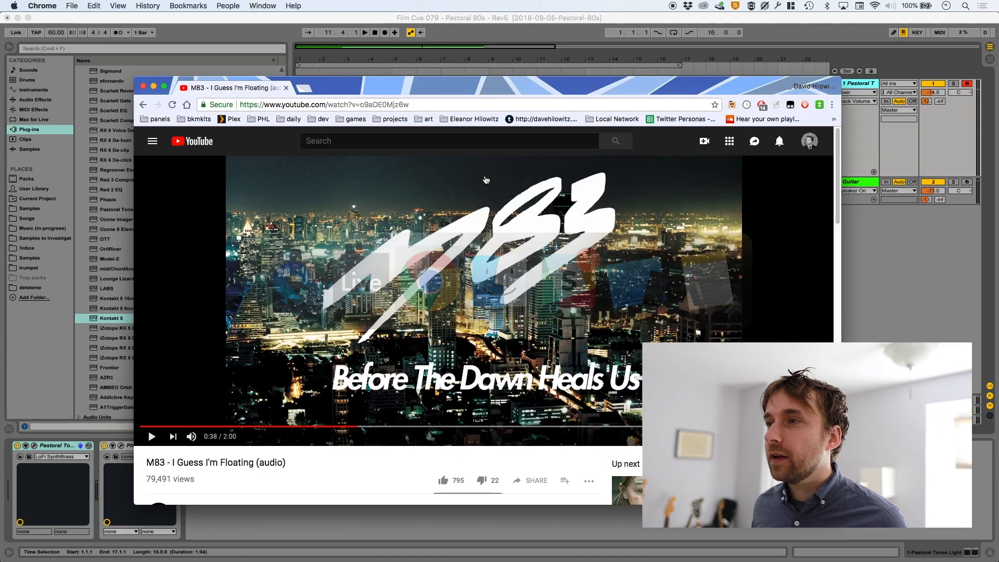
pyautogui.click(430, 238)
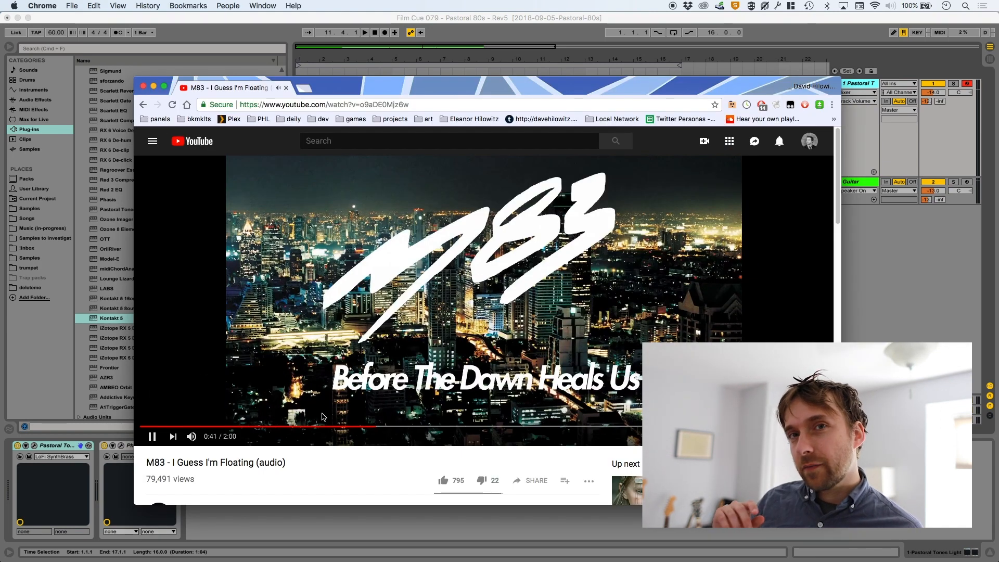
pyautogui.click(322, 416)
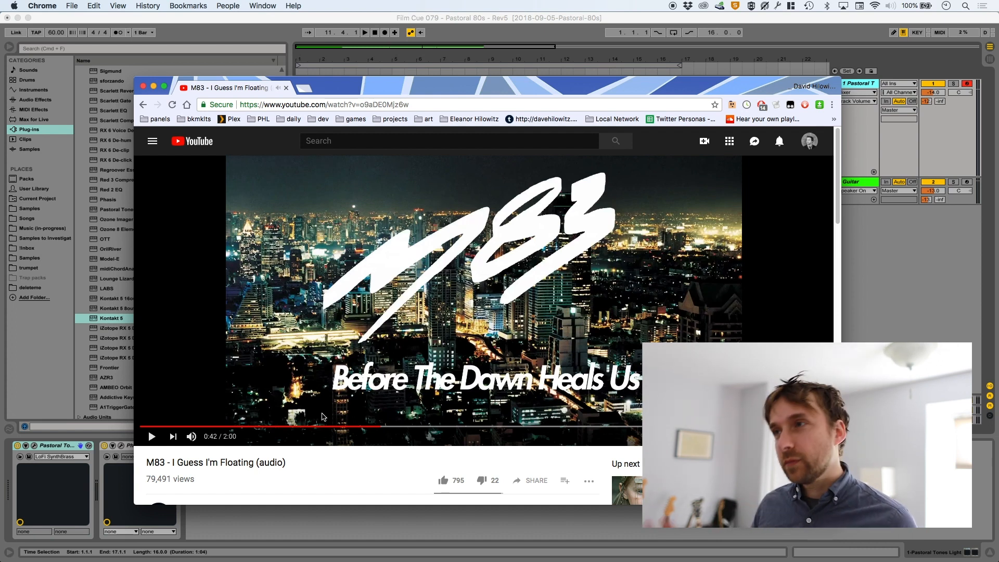
pyautogui.press('super+Tab')
pyautogui.click(462, 18)
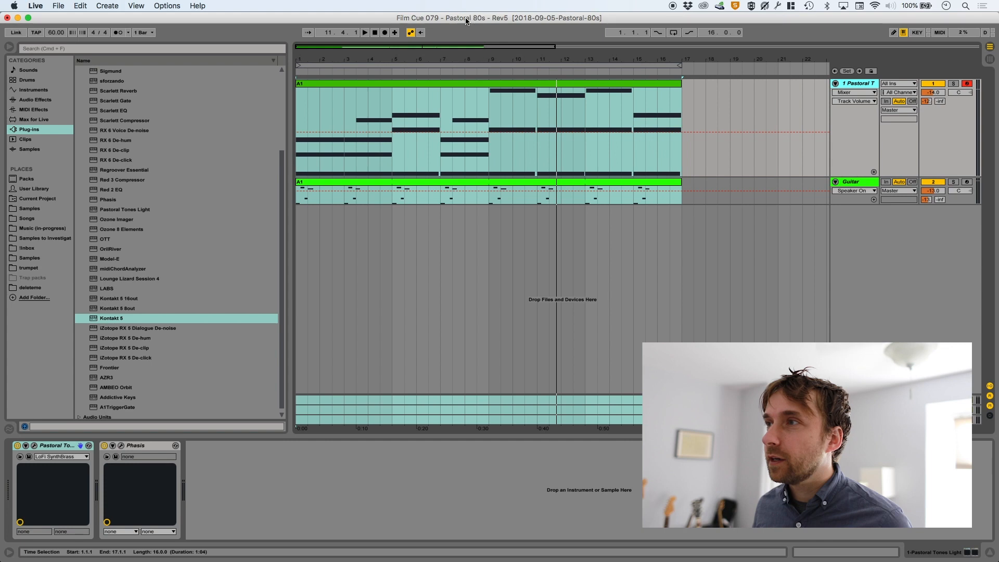
# Insert a new MIDI track below the Guitar track and load Kontakt 5 onto it
pyautogui.rightClick(859, 264)
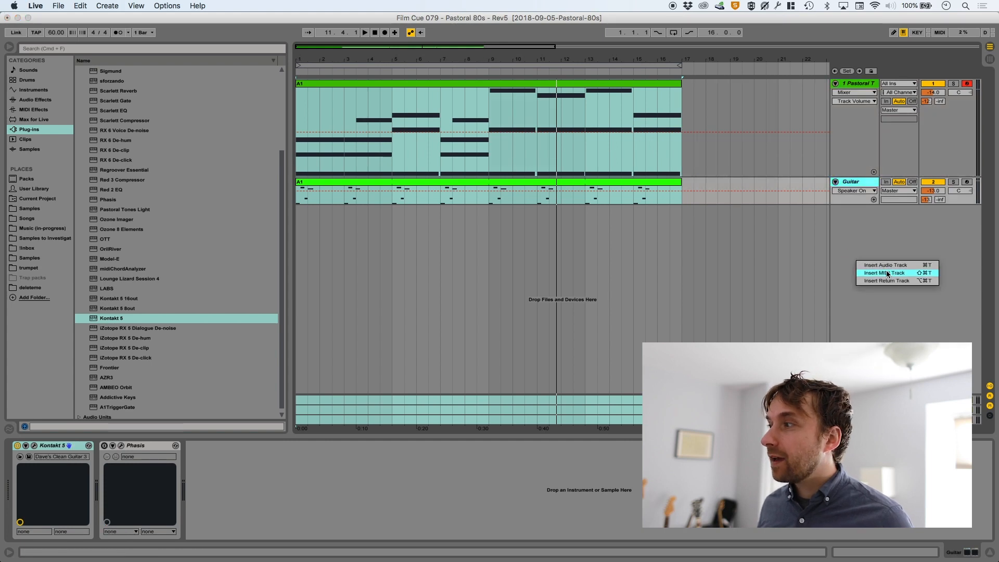
pyautogui.click(902, 274)
pyautogui.moveTo(110, 322); pyautogui.dragTo(359, 223)
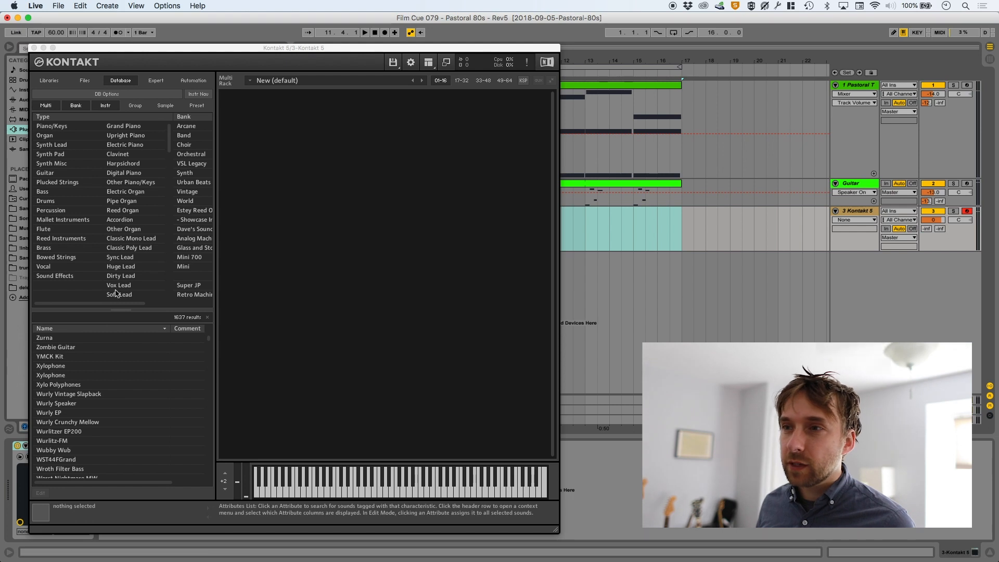
# Filter the Kontakt database to Sub Bass sounds, load Sub Bass 6, and close the plug-in window
pyautogui.click(123, 240)
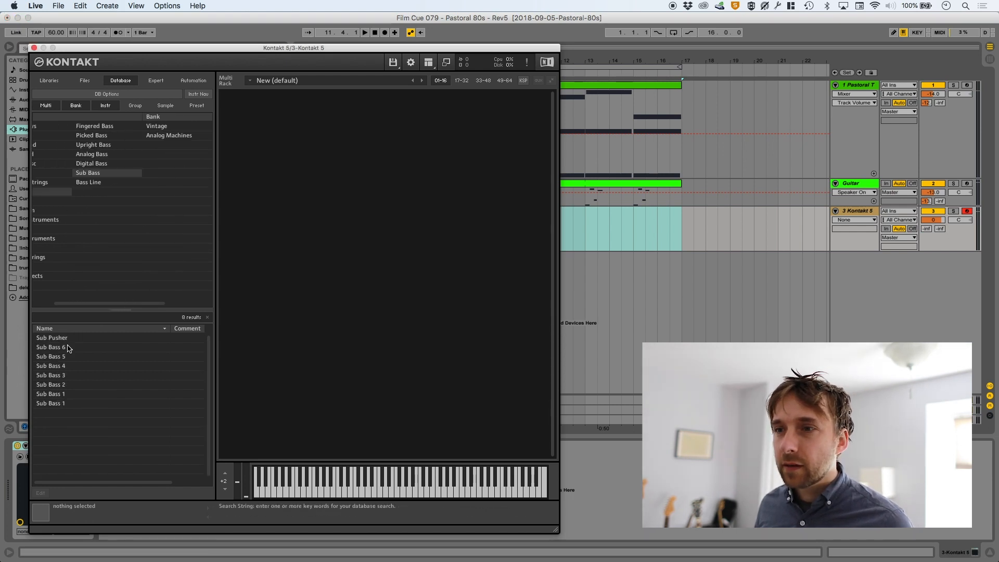
pyautogui.click(66, 348)
pyautogui.moveTo(51, 348); pyautogui.dragTo(363, 294)
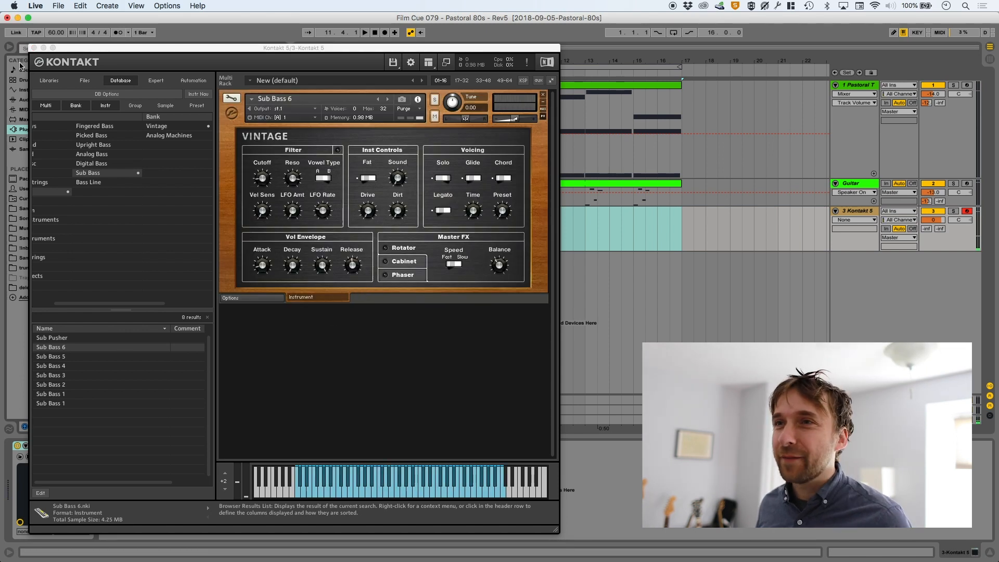
pyautogui.click(34, 48)
# Copy the Pastoral Tones chord clip to bar 1 of the Kontakt 5 track and open the copy for note editing
pyautogui.click(392, 115)
pyautogui.press('super+c')
pyautogui.click(295, 242)
pyautogui.press('super+v')
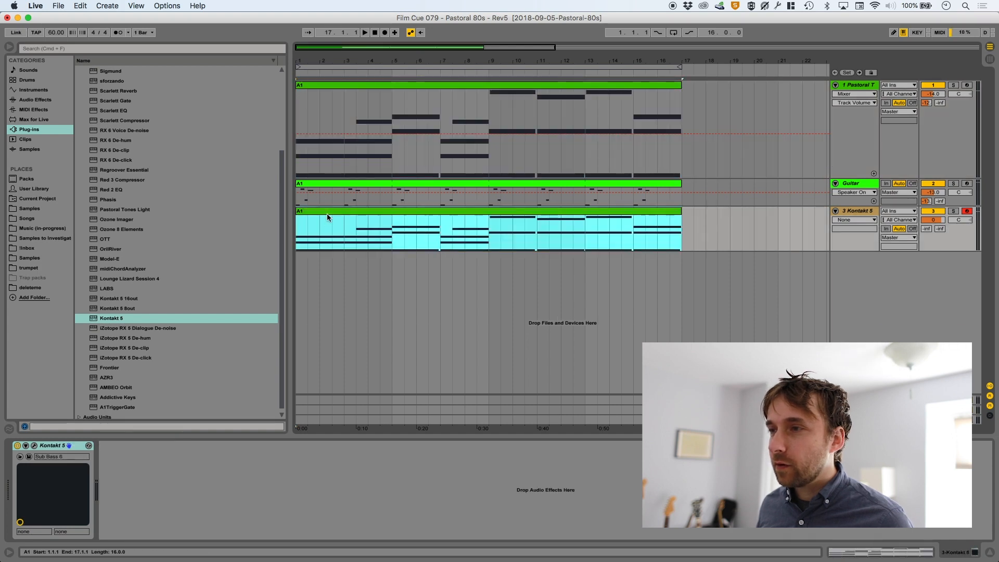
pyautogui.doubleClick(327, 213)
pyautogui.click(236, 482)
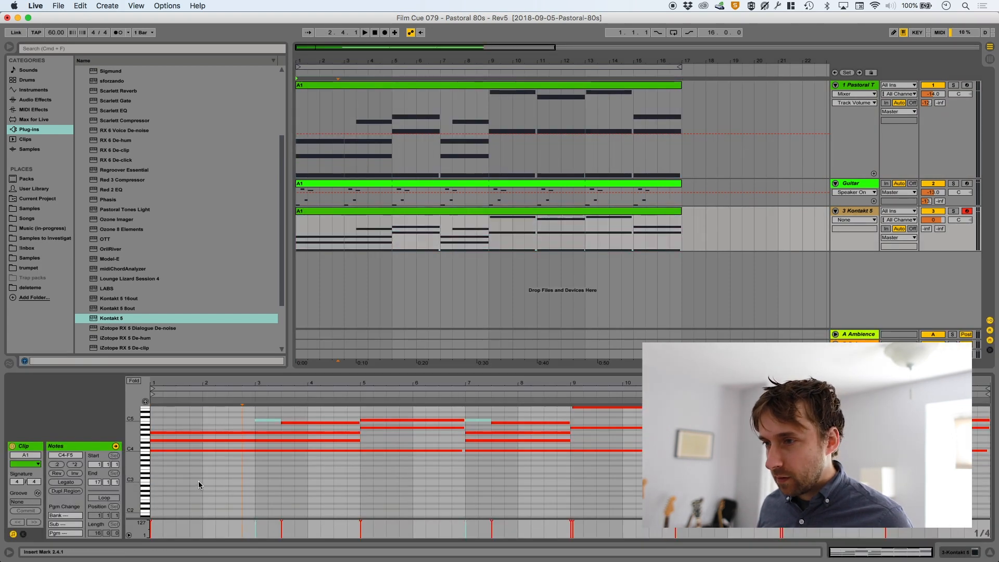
pyautogui.press('super+a')
pyautogui.moveTo(245, 449); pyautogui.dragTo(169, 450)
pyautogui.press('super+z')
# Delete the short muted note at bar 3 and transpose all remaining notes down two octaves to C2–F3
pyautogui.moveTo(244, 411); pyautogui.dragTo(267, 427)
pyautogui.press('Delete')
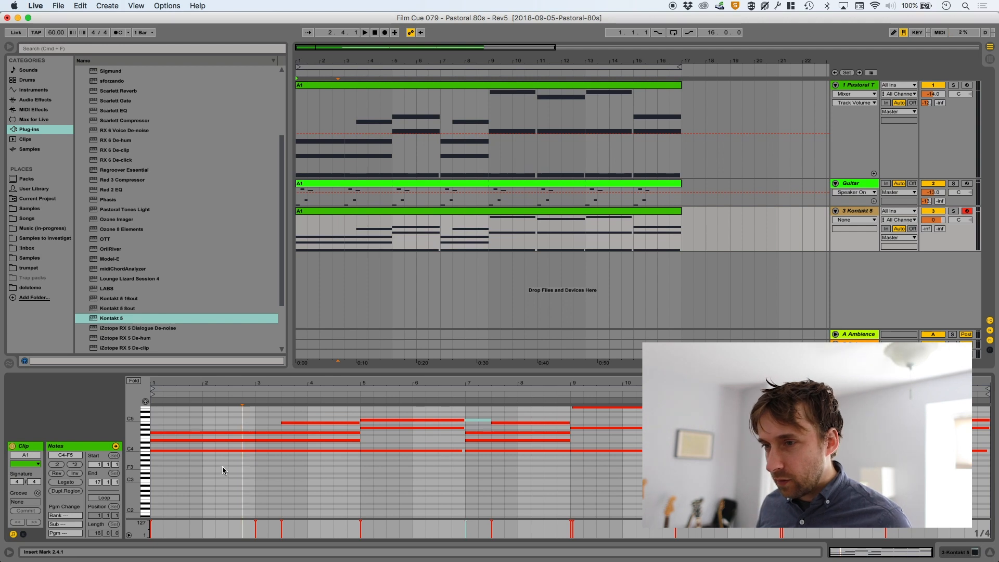
pyautogui.press('super+a')
pyautogui.hotkey('shift', 'Down')
pyautogui.hotkey('shift', 'Down')
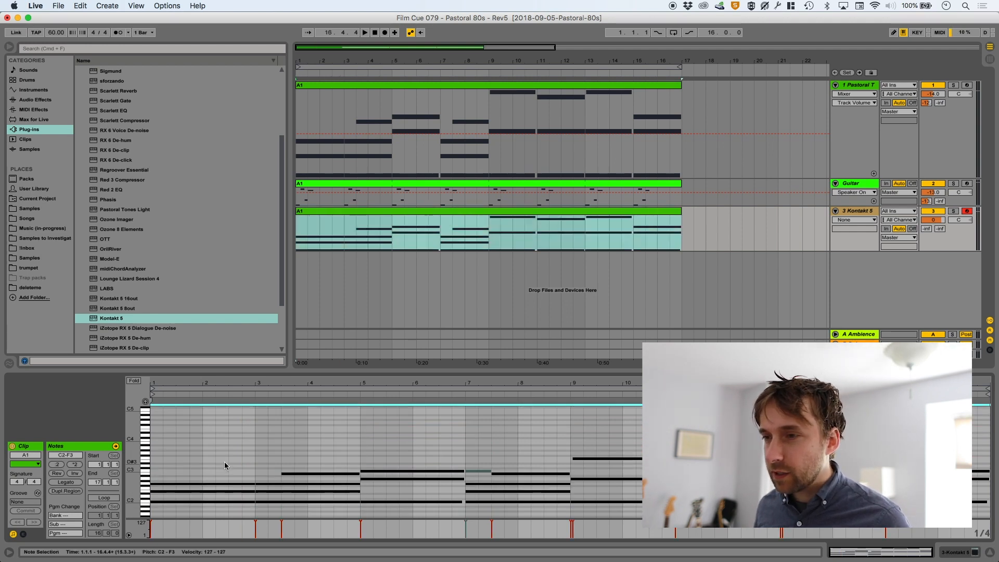
# Remove the notes above C2 from bars 1–2 of the bass clip and shorten the opening C2 note to one beat
pyautogui.moveTo(135, 470); pyautogui.dragTo(138, 474)
pyautogui.click(182, 457)
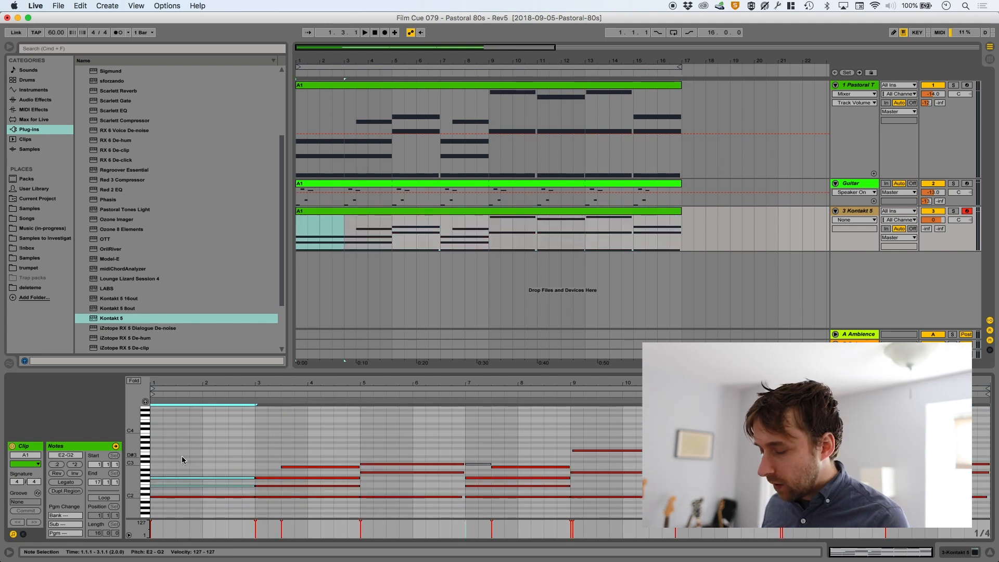
pyautogui.click(182, 456)
pyautogui.moveTo(209, 481); pyautogui.dragTo(249, 505)
pyautogui.press('space')
pyautogui.press('space')
pyautogui.moveTo(254, 497); pyautogui.dragTo(164, 492)
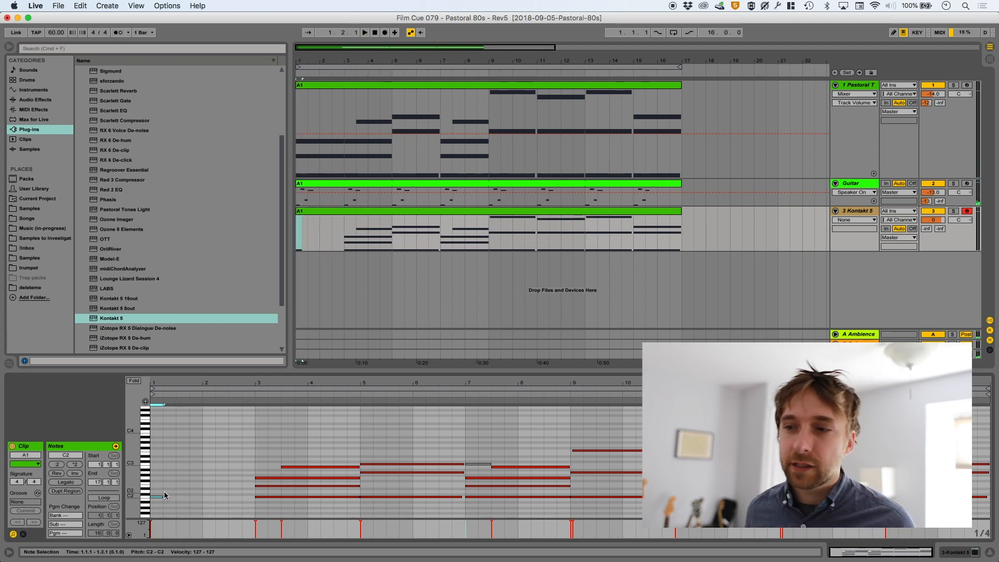
# Turn the opening C2 note into eight repeated sixteenth notes across the first two beats, checking the rhythm by playback
pyautogui.moveTo(170, 384); pyautogui.dragTo(196, 412)
pyautogui.press('space')
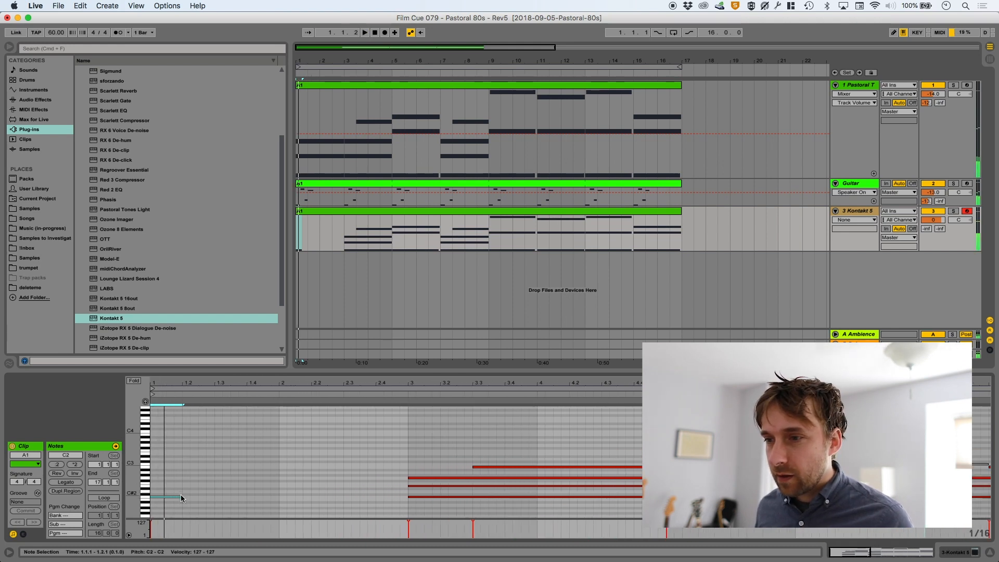
pyautogui.moveTo(181, 498); pyautogui.dragTo(206, 498)
pyautogui.press('super+d')
pyautogui.press('super+d')
pyautogui.press('super+d')
pyautogui.press('space')
pyautogui.press('space')
pyautogui.press('super+c')
pyautogui.click(160, 498)
pyautogui.press('super+v')
pyautogui.press('space')
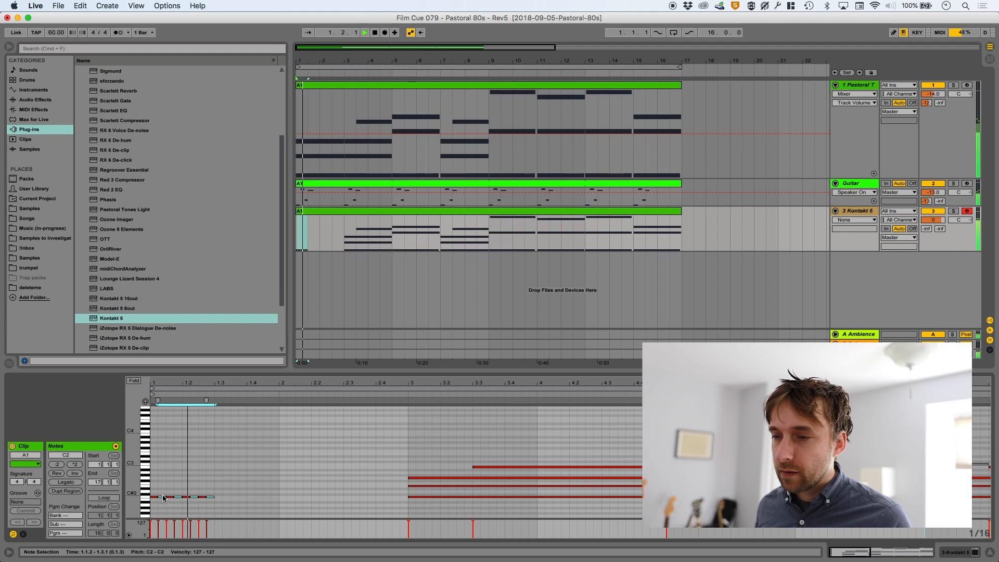
pyautogui.press('space')
# Set the velocity of the seven C2 notes after the first to 94, and duplicate the eight-note pattern onto beats 3–4 of bar 1
pyautogui.moveTo(163, 490); pyautogui.dragTo(209, 515)
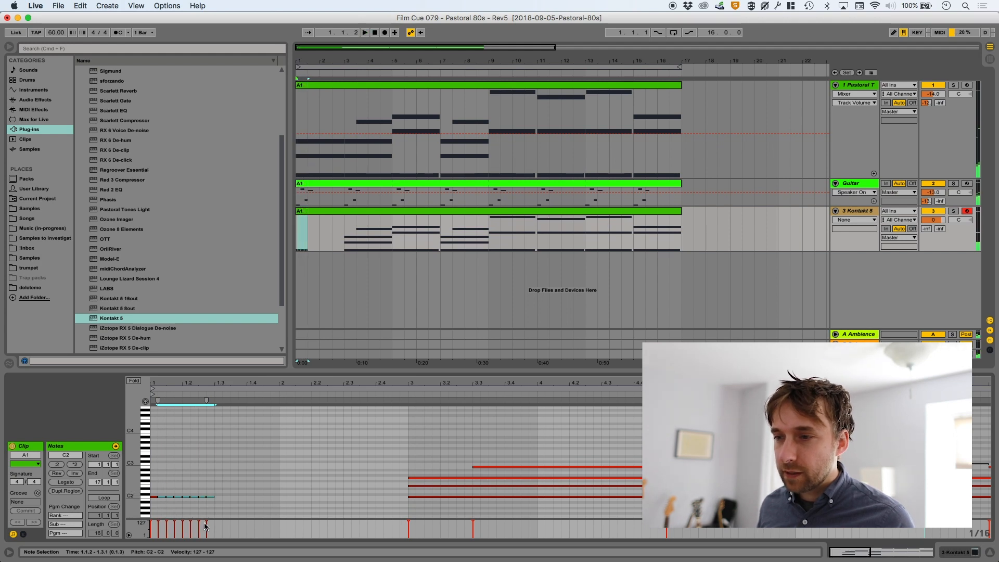
pyautogui.press('space')
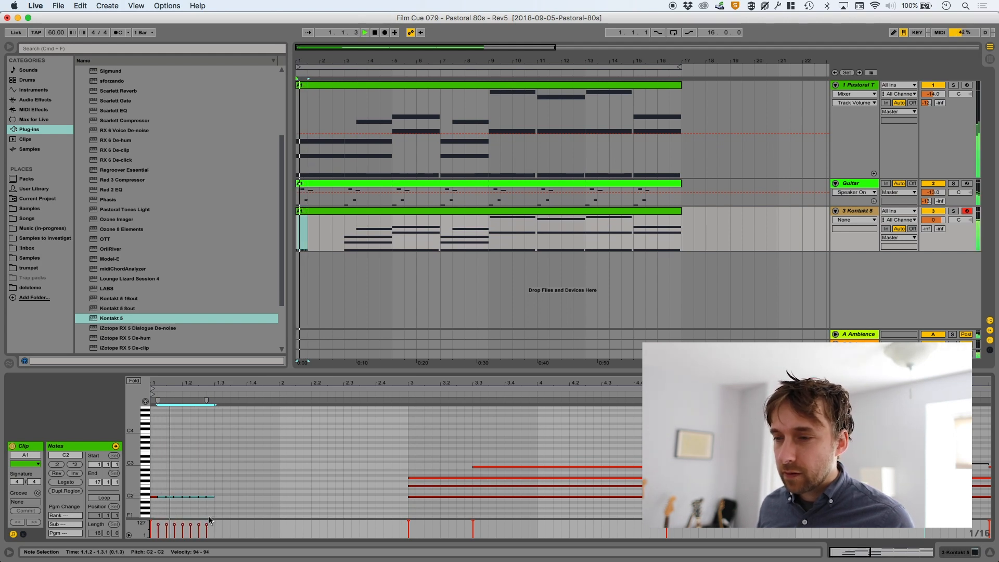
pyautogui.press('space')
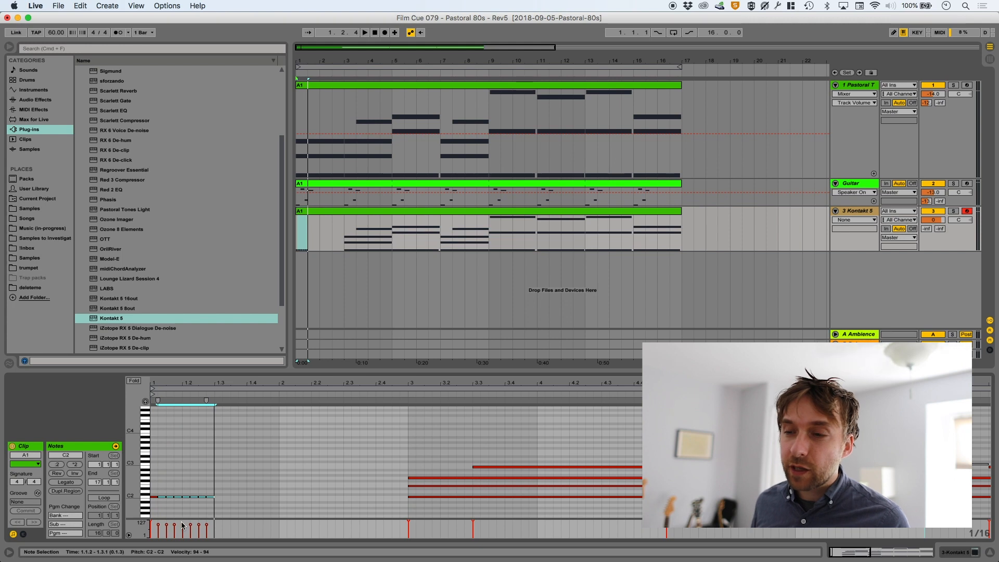
pyautogui.moveTo(156, 485); pyautogui.dragTo(219, 503)
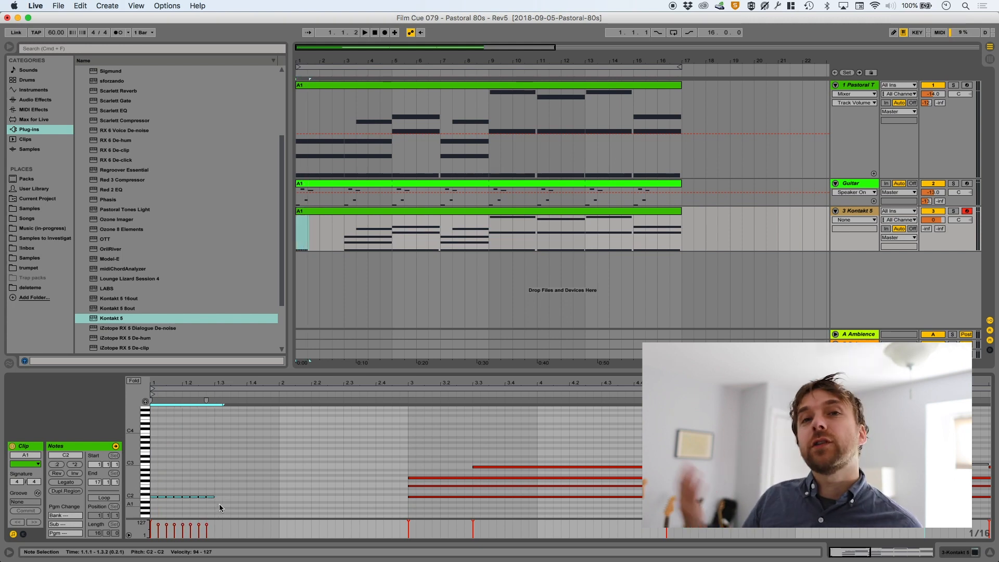
pyautogui.press('super+d')
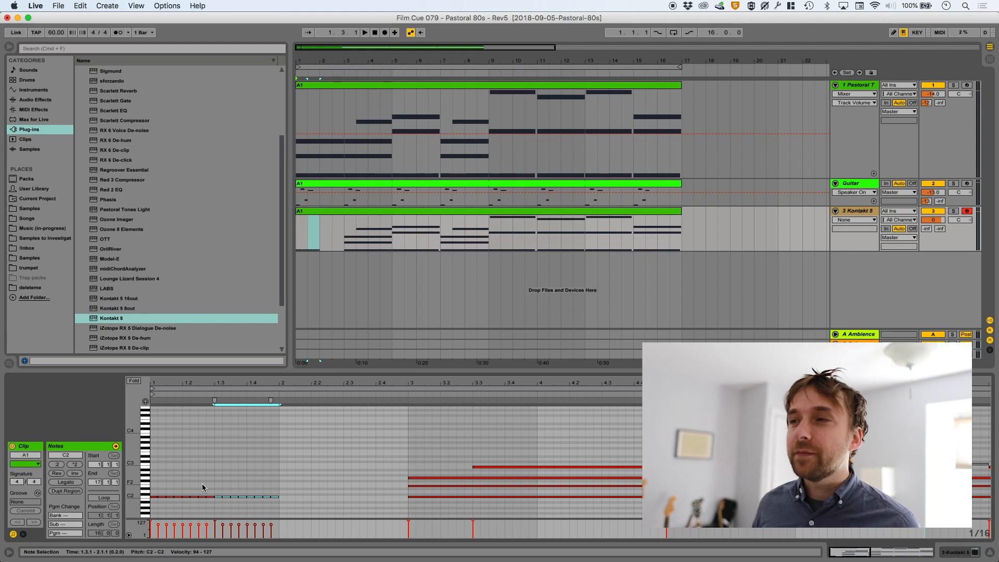
# Play back the bass pulse and duplicate bar 1's repeated C2 sixteenth notes into bar 2 of the clip
pyautogui.press('space')
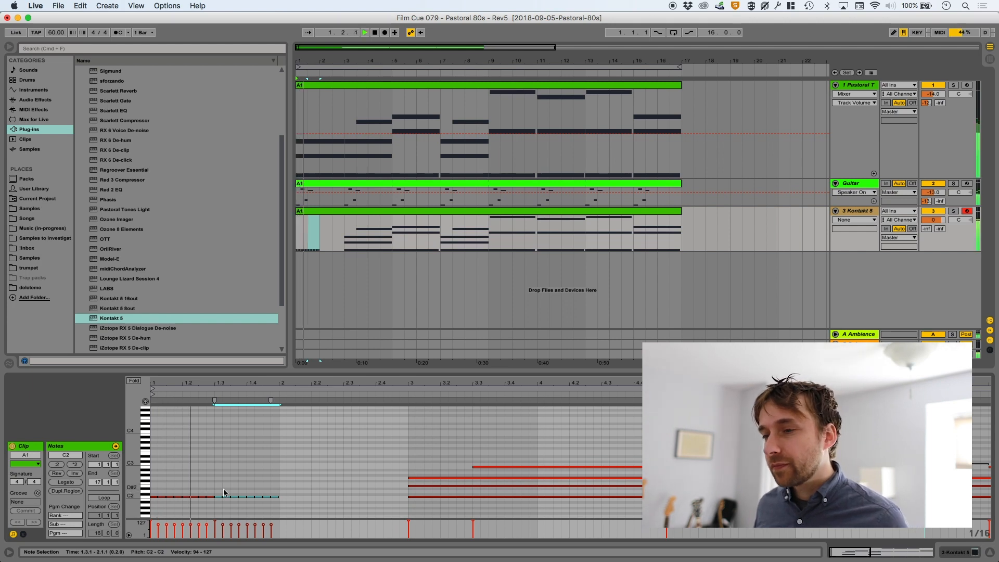
pyautogui.click(170, 495)
pyautogui.moveTo(170, 495); pyautogui.dragTo(274, 504)
pyautogui.hotkey('ctrl', 'd')
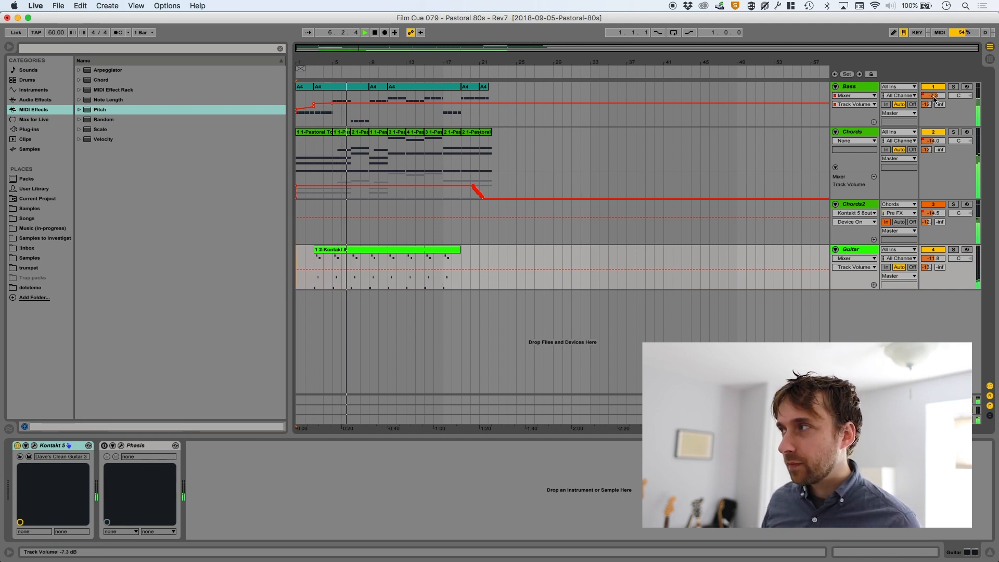
# Raise the Bass track volume to -4.8 dB and the Guitar track volume to -10.0 dB, and nudge the Guitar fader slightly higher in Session View
pyautogui.click(394, 33)
pyautogui.moveTo(937, 97); pyautogui.dragTo(937, 88)
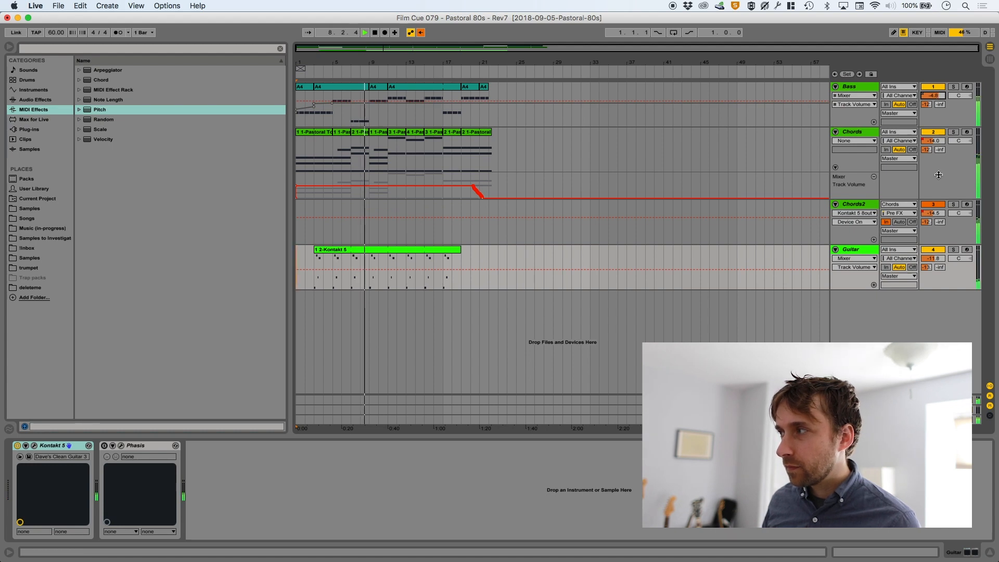
pyautogui.moveTo(936, 260); pyautogui.dragTo(936, 256)
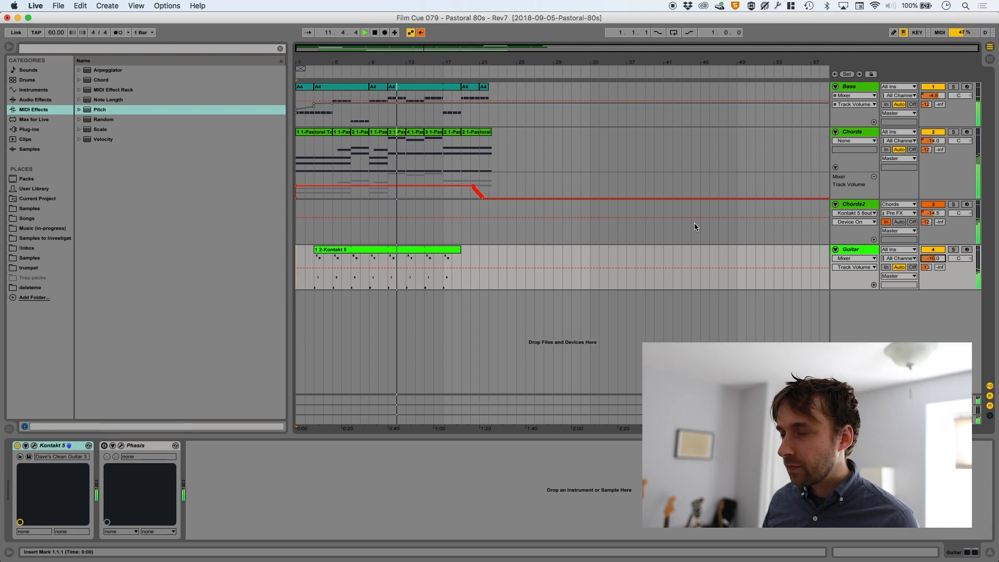
pyautogui.press('Tab')
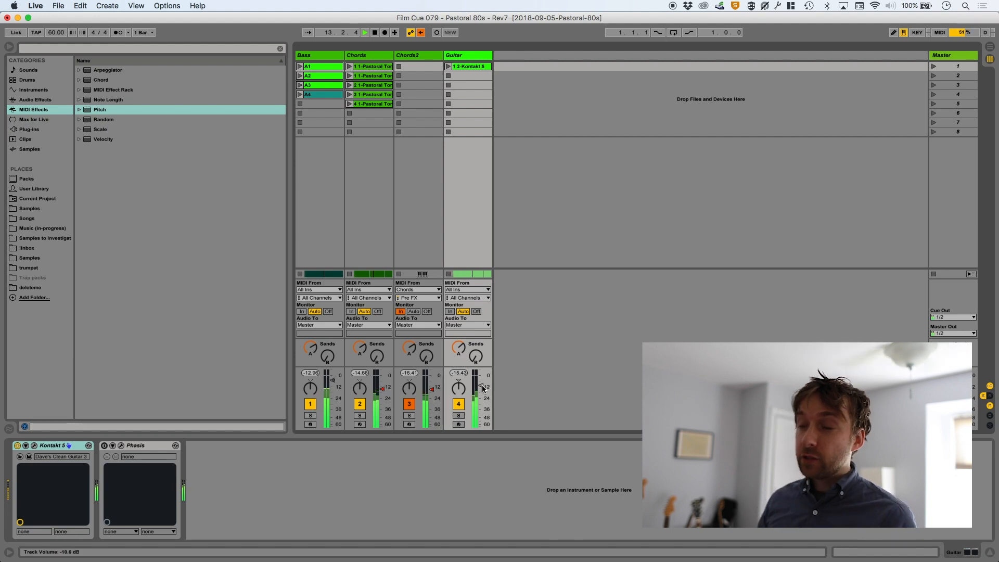
pyautogui.moveTo(482, 385); pyautogui.dragTo(482, 385)
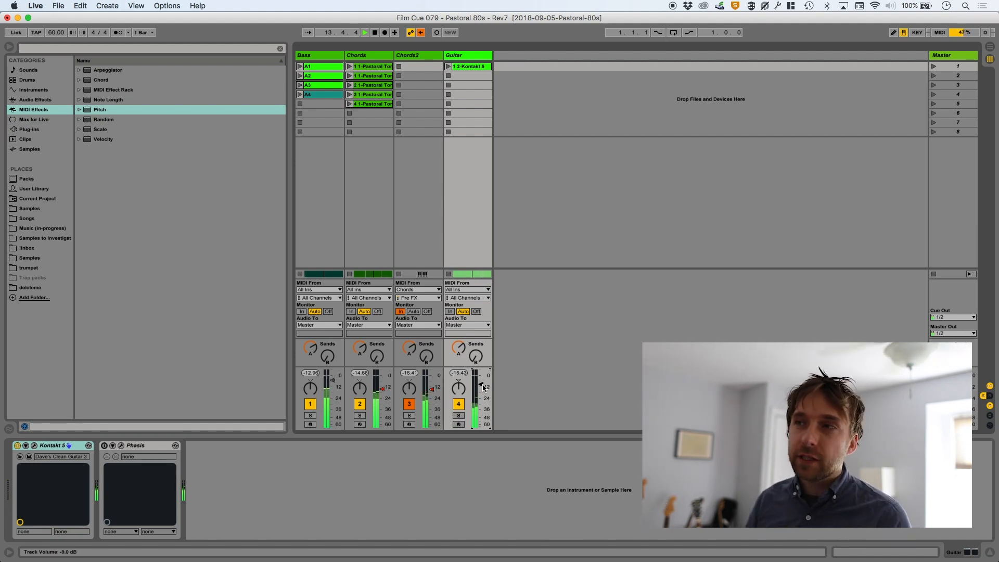